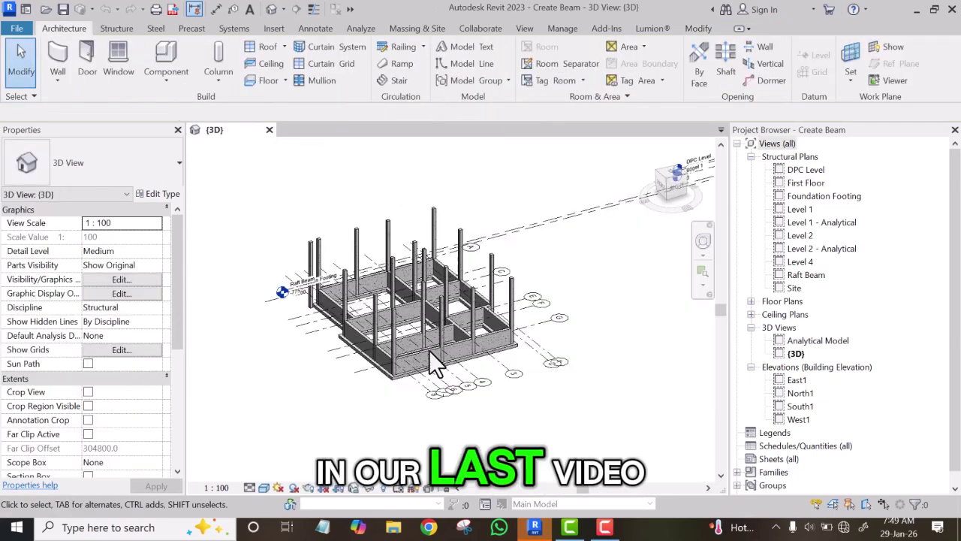
# Examine the raft beams and columns of the structural model in the 3D view.
pyautogui.scroll(4, 420, 366)
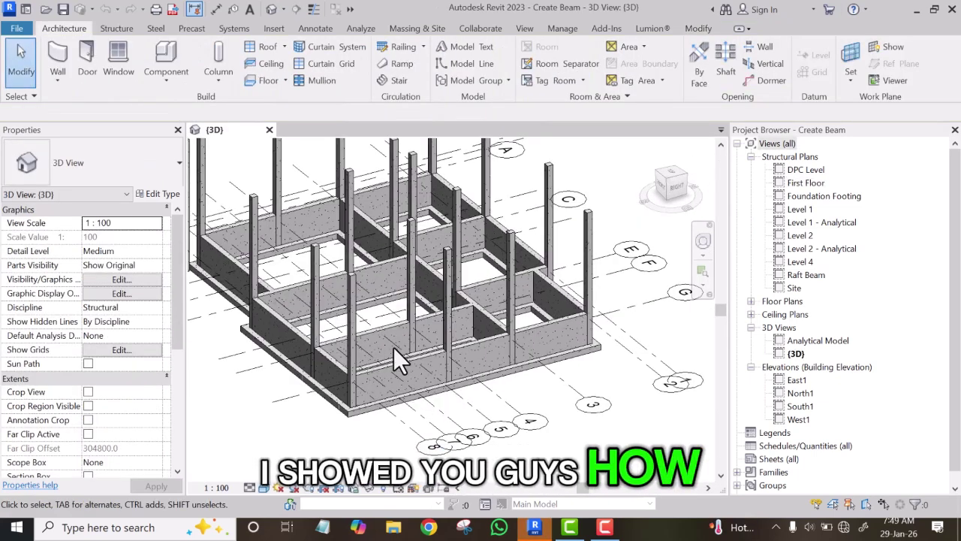
pyautogui.keyDown('shift'); pyautogui.moveTo(559, 383); pyautogui.dragTo(465, 356, button='middle'); pyautogui.keyUp('shift')
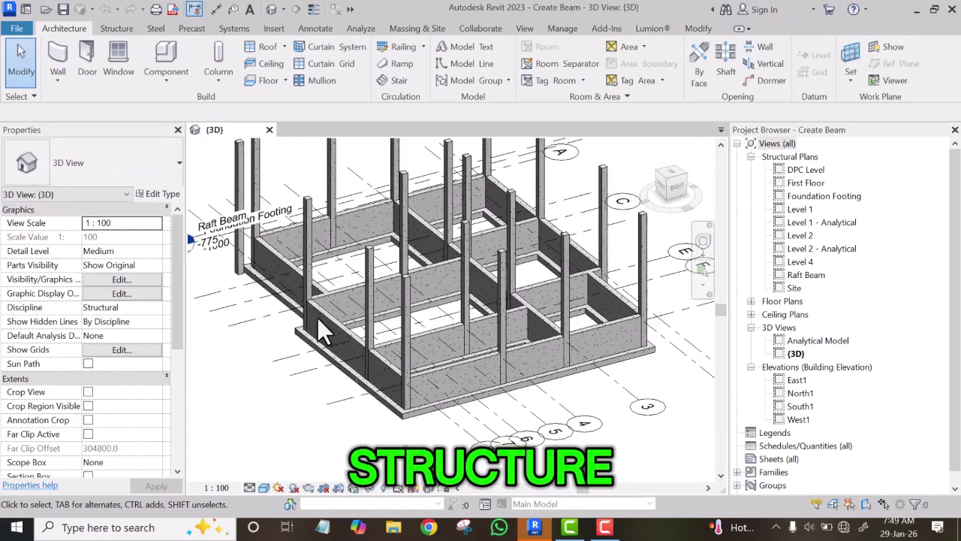
pyautogui.scroll(1, 317, 317)
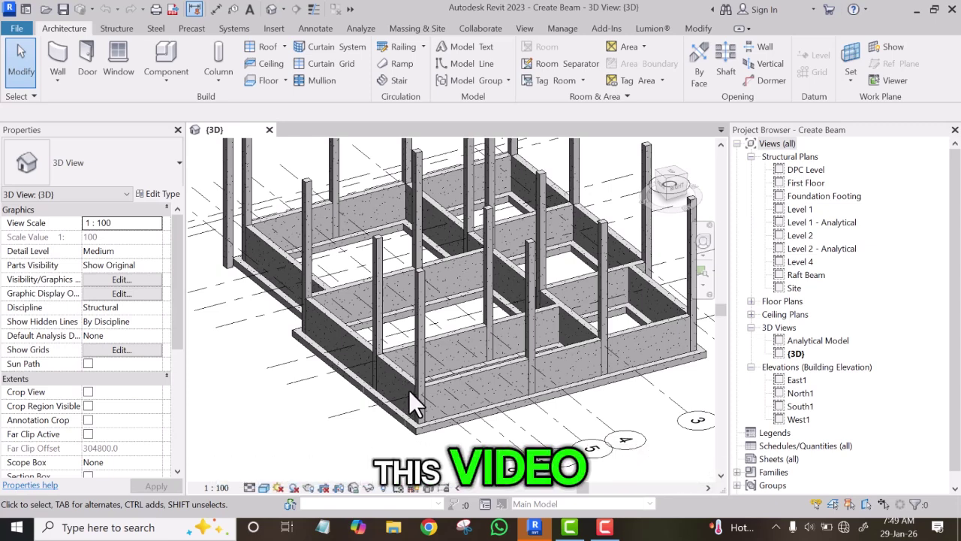
pyautogui.scroll(-2, 403, 373)
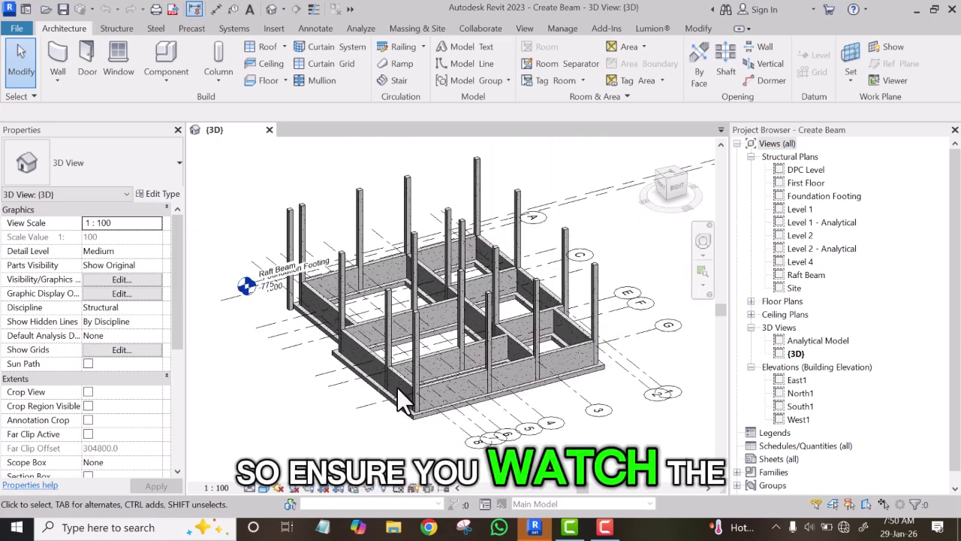
pyautogui.scroll(4, 367, 364)
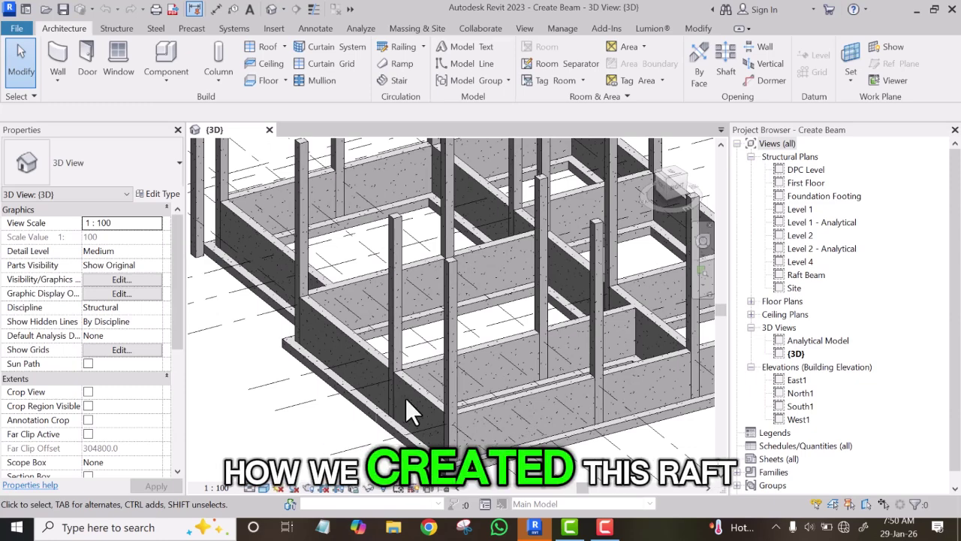
pyautogui.scroll(-2, 451, 430)
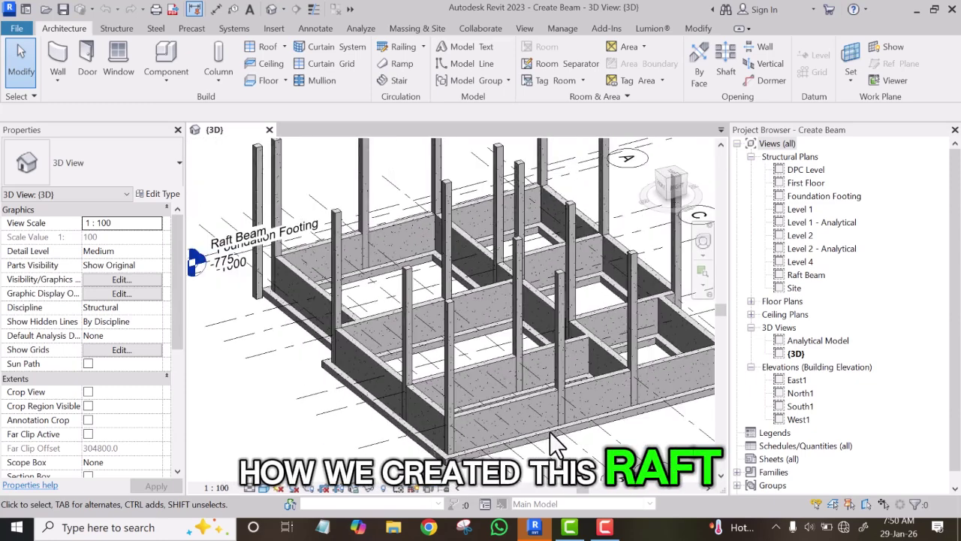
pyautogui.scroll(3, 473, 381)
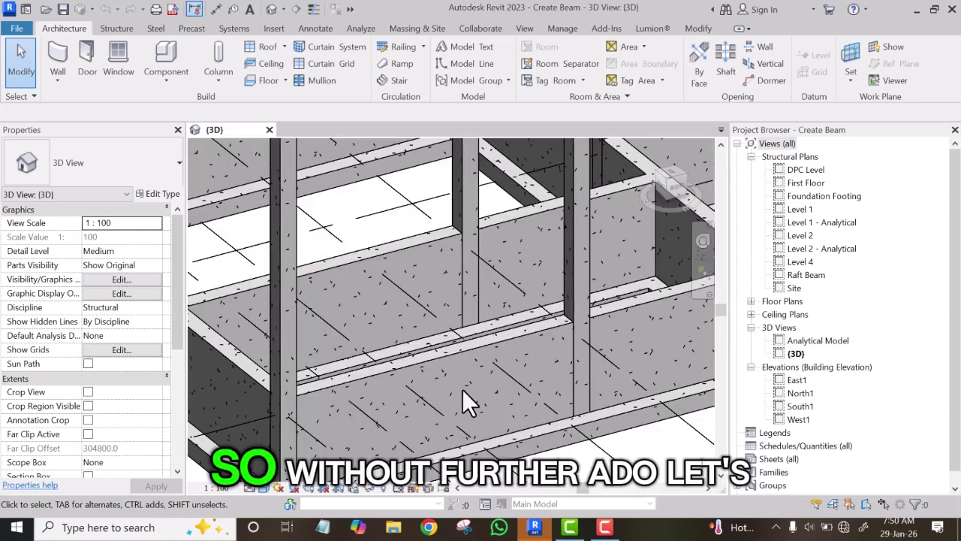
pyautogui.scroll(-5, 460, 391)
pyautogui.scroll(-4, 511, 383)
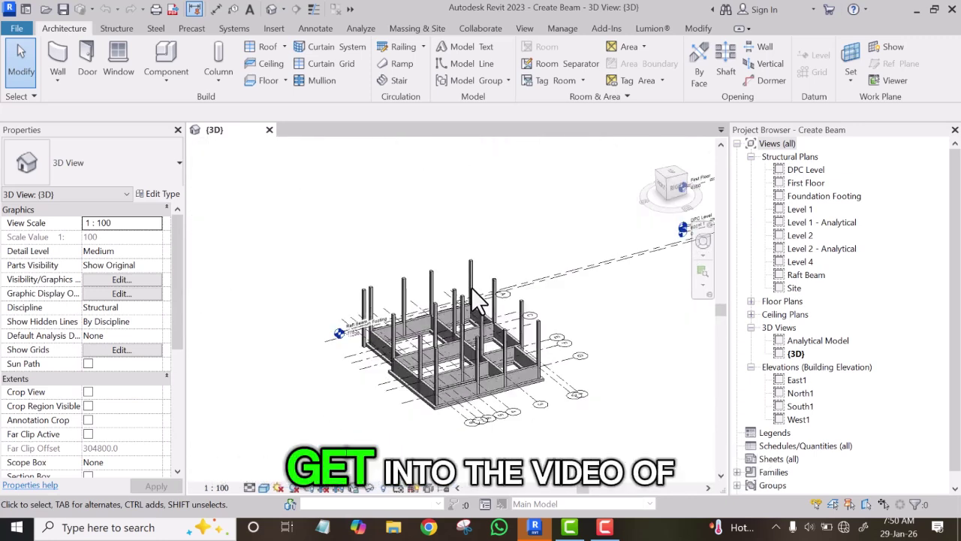
pyautogui.scroll(3, 512, 384)
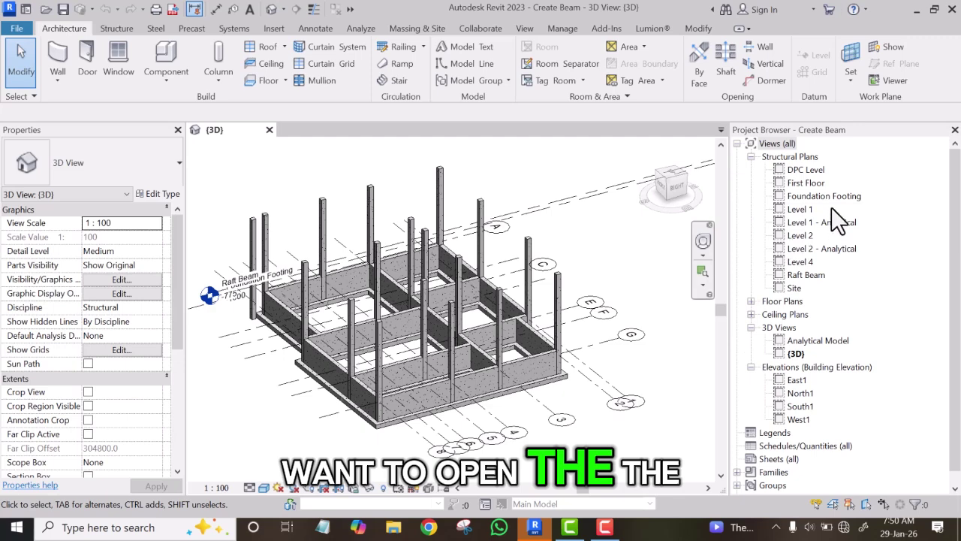
# Open the First Floor structural plan and compare its grids and columns with the 3D view.
pyautogui.click(796, 179)
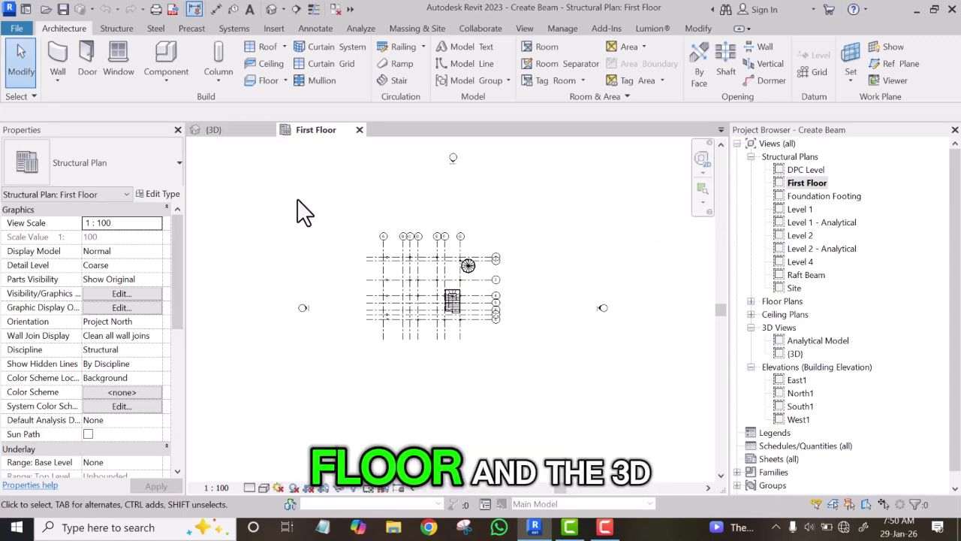
pyautogui.click(225, 132)
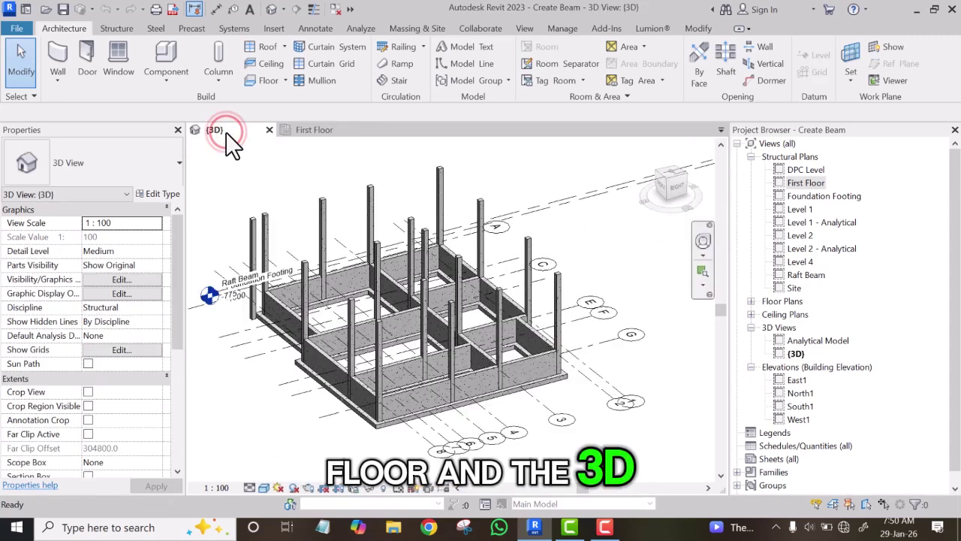
pyautogui.click(304, 134)
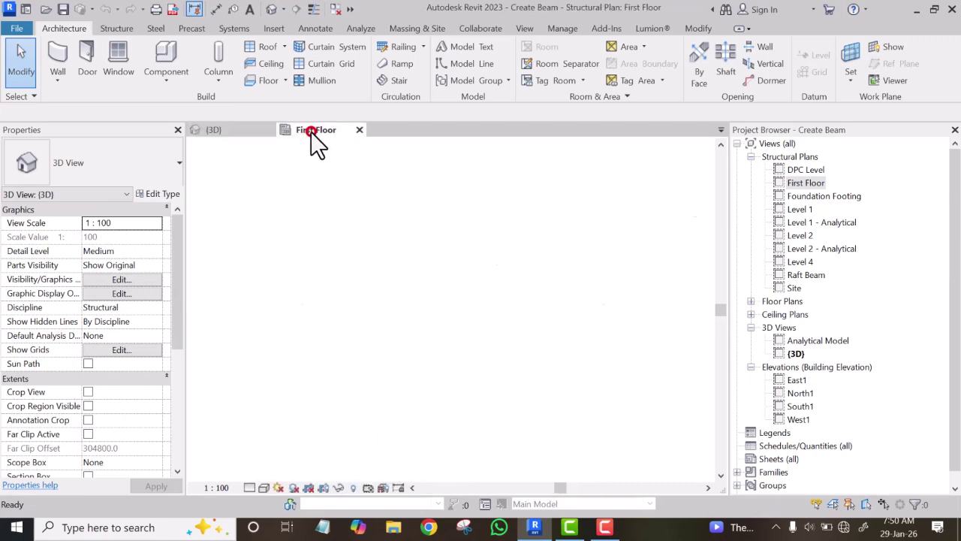
pyautogui.scroll(10, 413, 273)
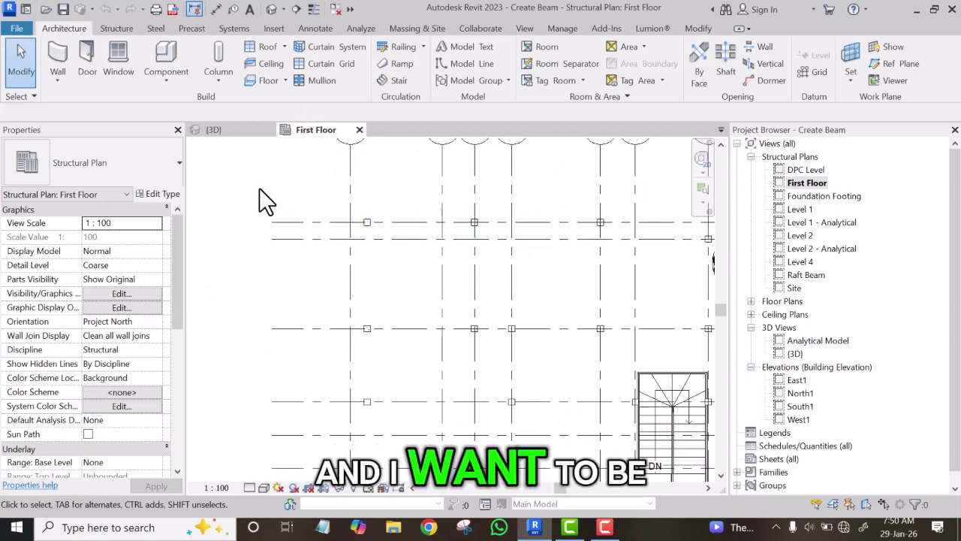
pyautogui.click(230, 131)
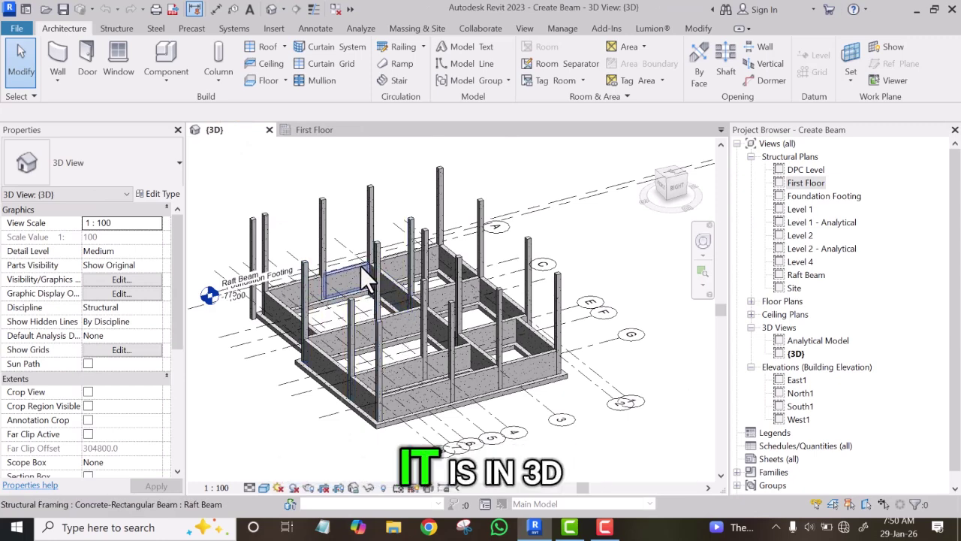
pyautogui.scroll(2, 277, 243)
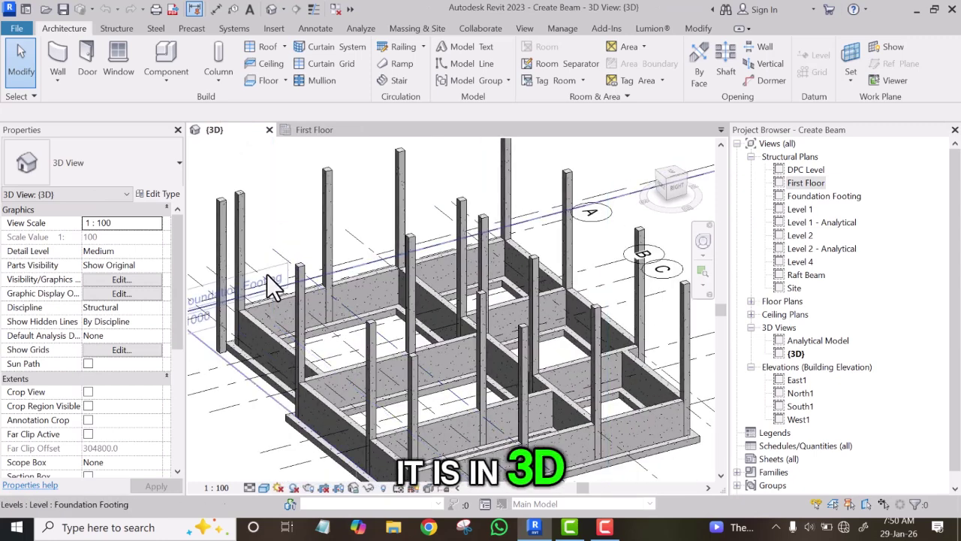
pyautogui.click(307, 130)
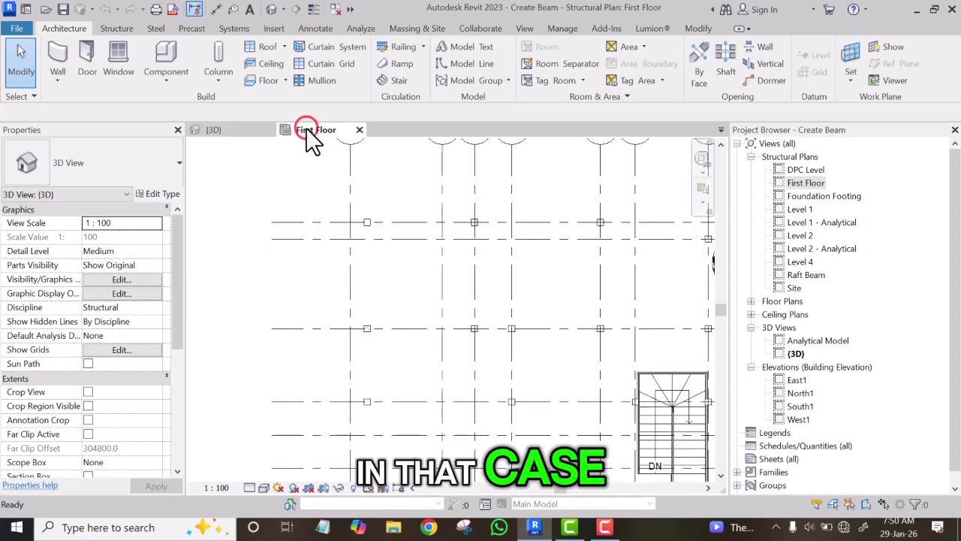
pyautogui.scroll(-3, 285, 236)
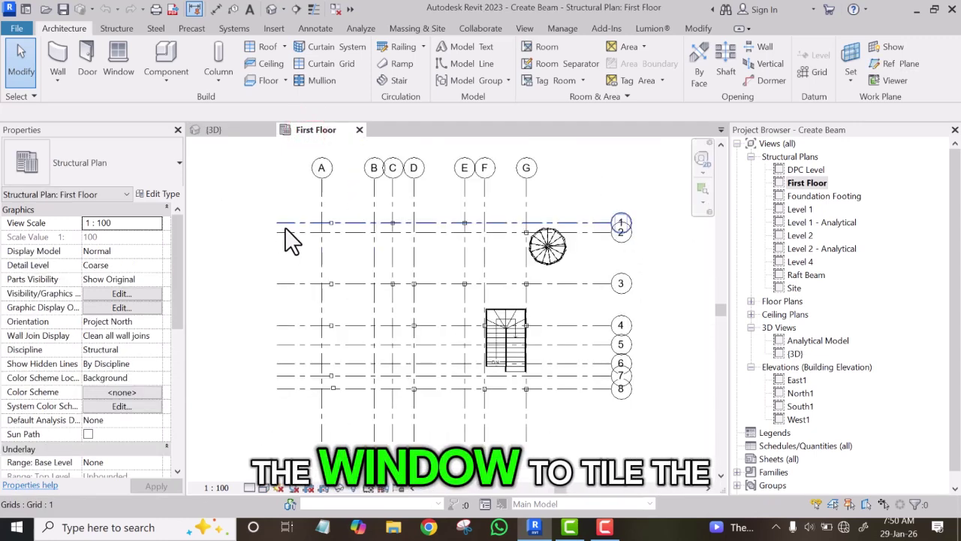
# Tile the First Floor plan and the 3D view side by side and fit the model in both.
pyautogui.click(440, 259)
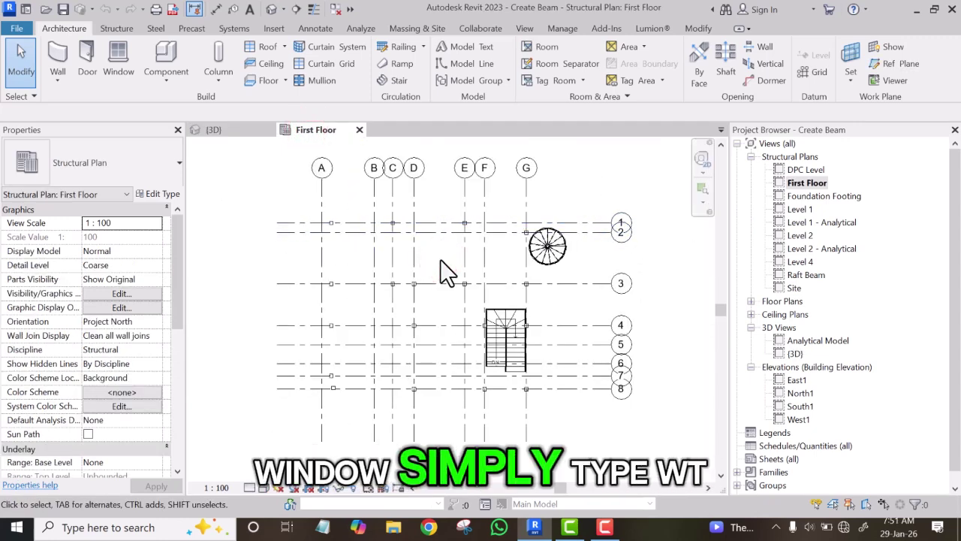
pyautogui.press('w')
pyautogui.press('t')
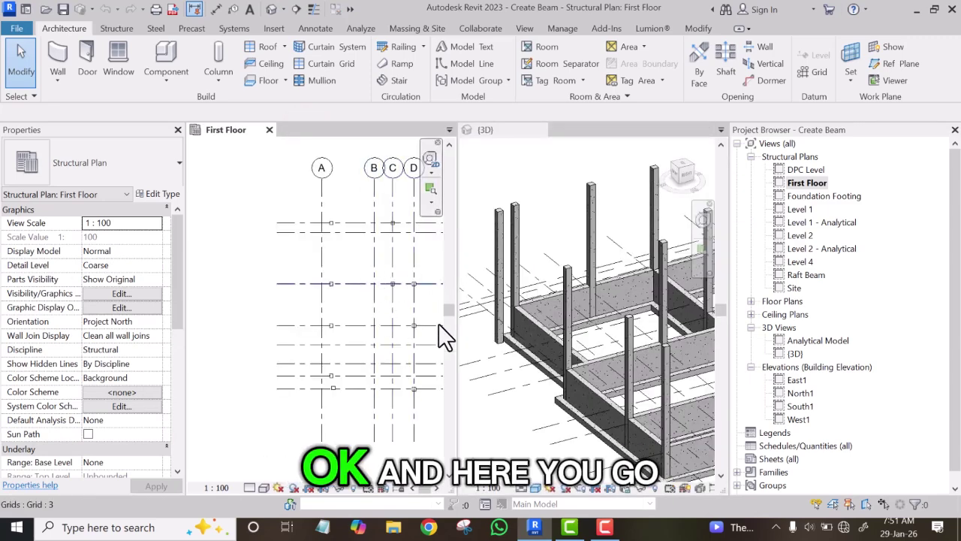
pyautogui.press('z')
pyautogui.press('a')
pyautogui.scroll(2, 358, 325)
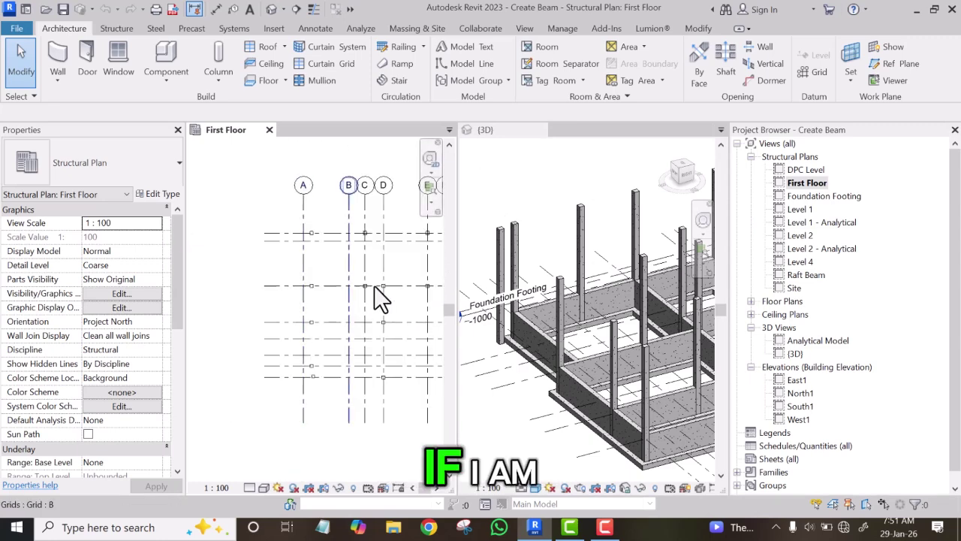
pyautogui.scroll(2, 365, 290)
pyautogui.scroll(-2, 264, 290)
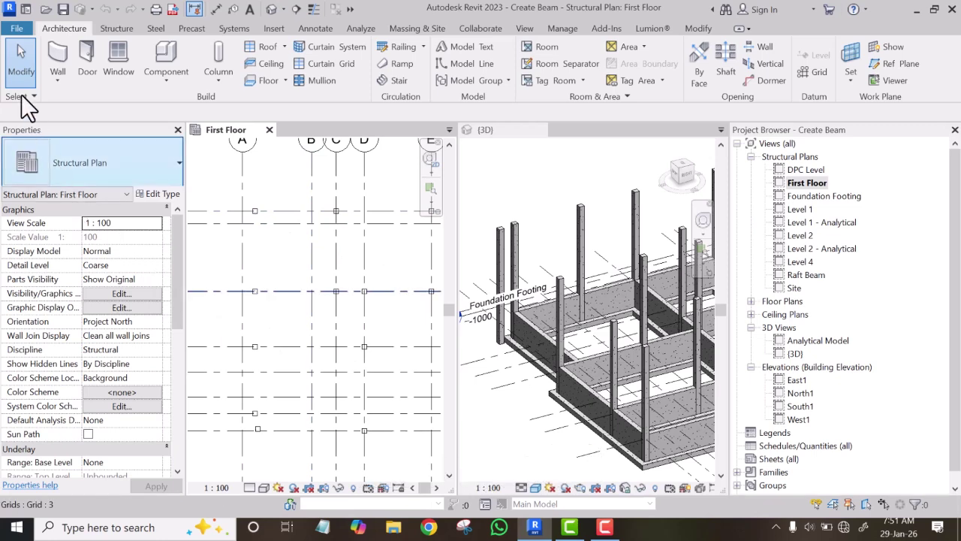
# Start a structural beam in the First Floor plan and choose the 300 x 600mm Concrete-Rectangular Beam type in its type properties.
pyautogui.click(271, 188)
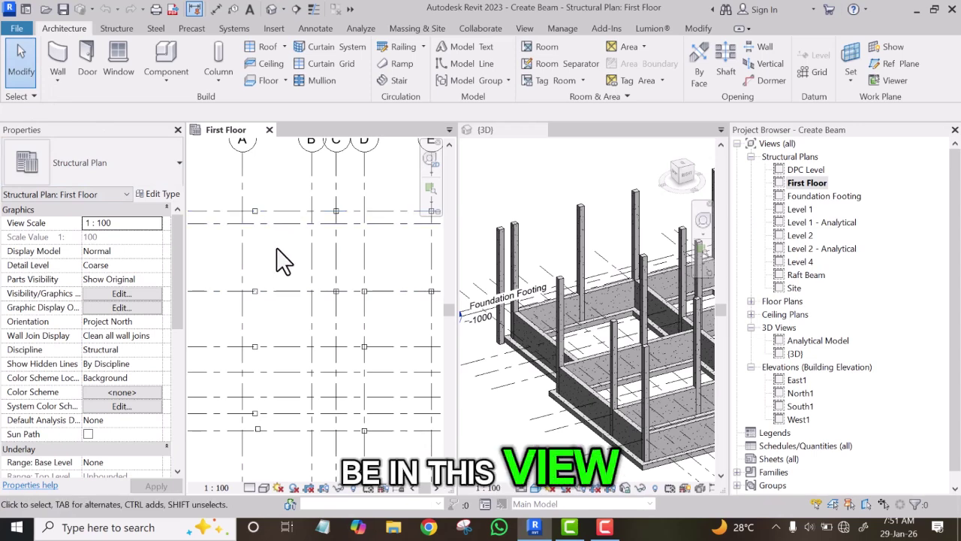
pyautogui.click(275, 177)
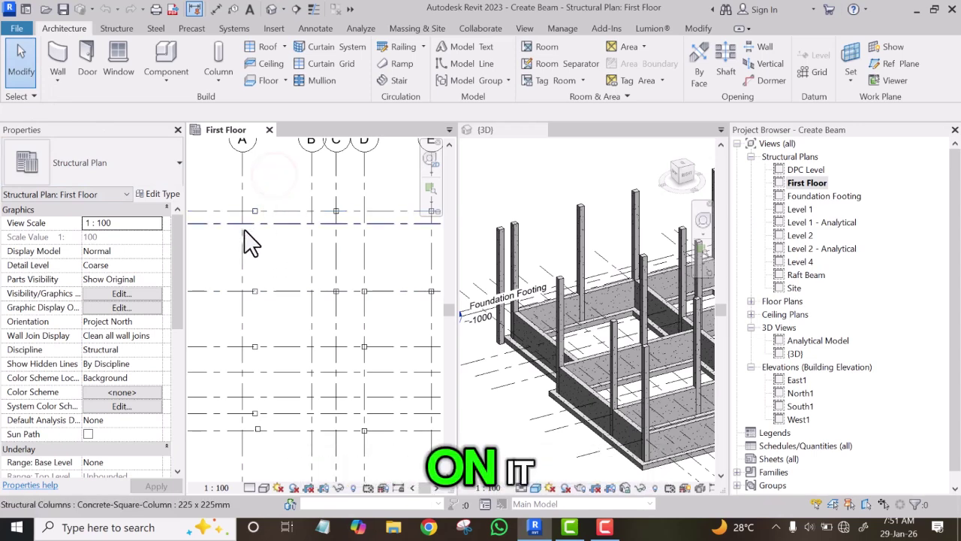
pyautogui.click(117, 28)
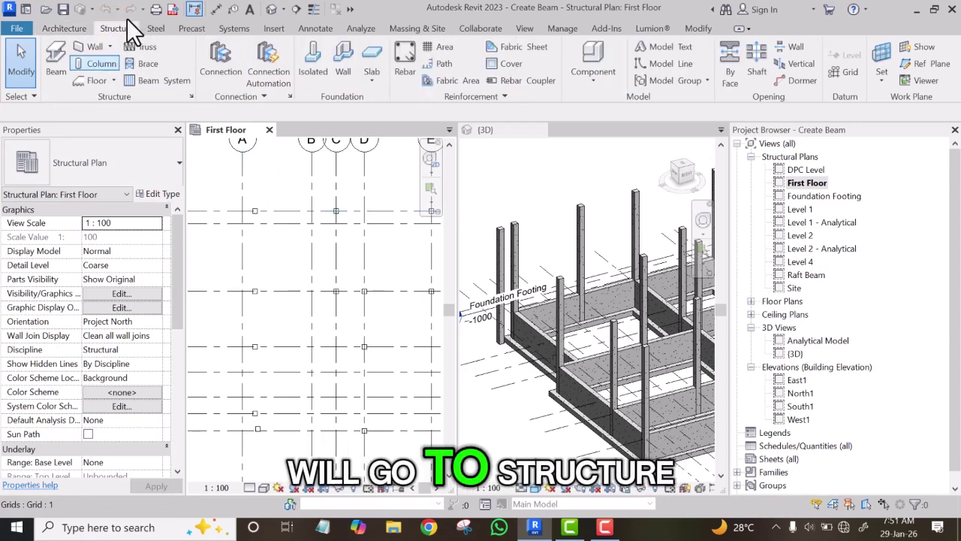
pyautogui.click(54, 51)
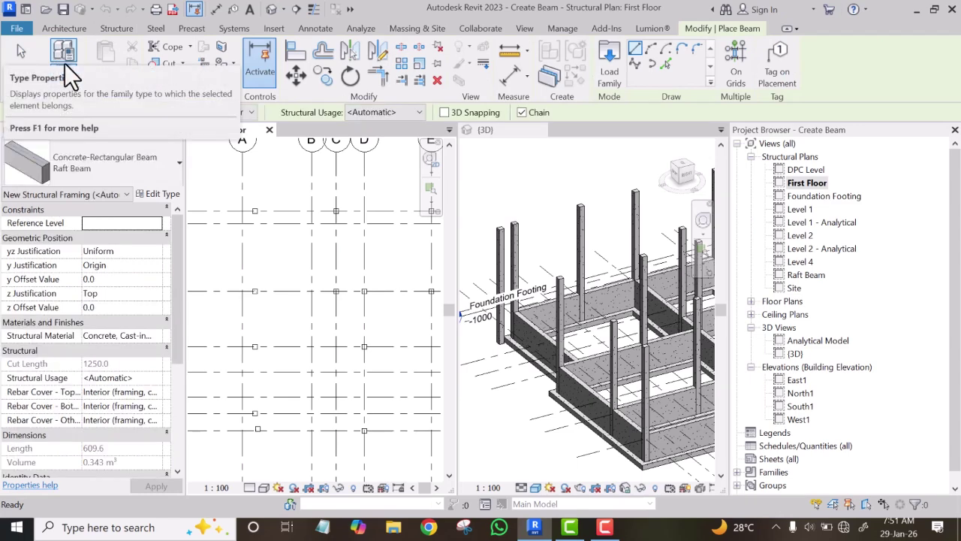
pyautogui.click(154, 194)
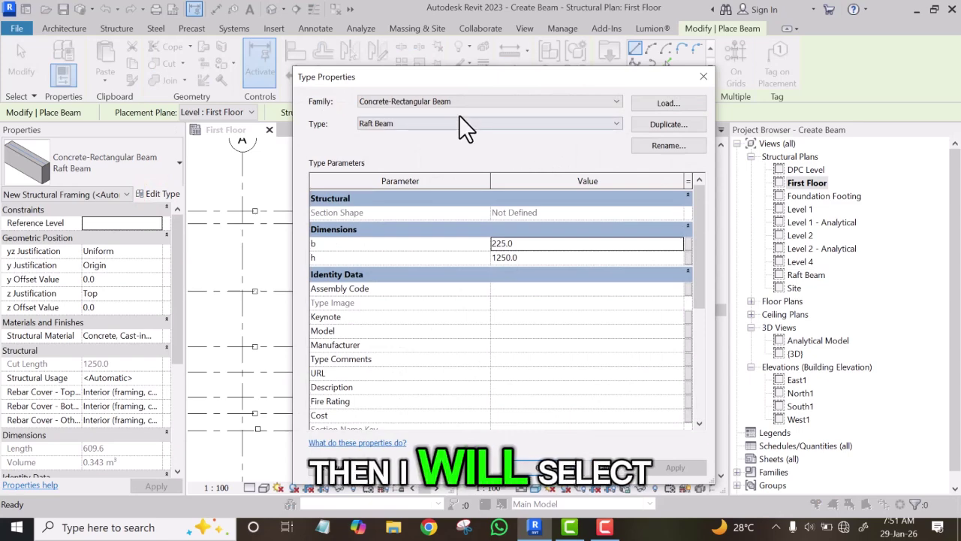
pyautogui.click(499, 123)
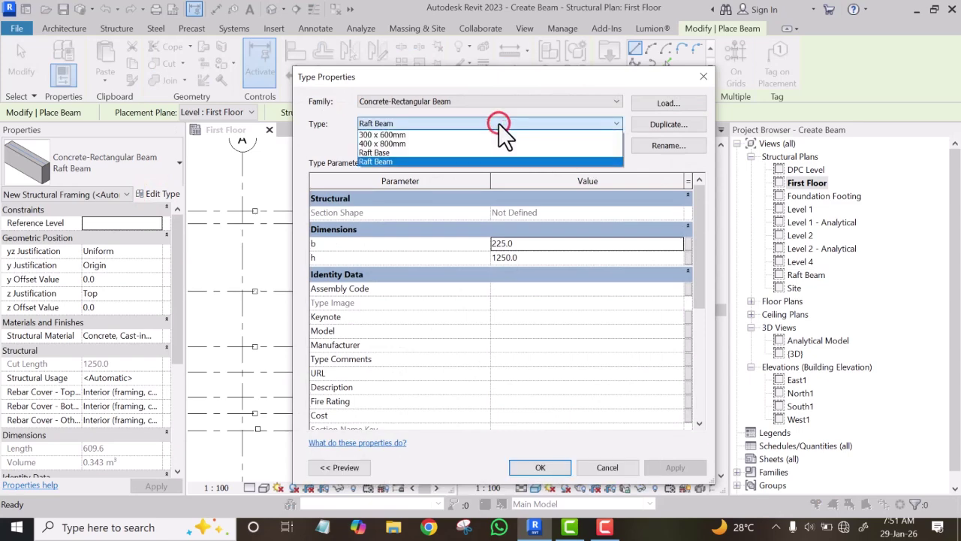
pyautogui.click(408, 134)
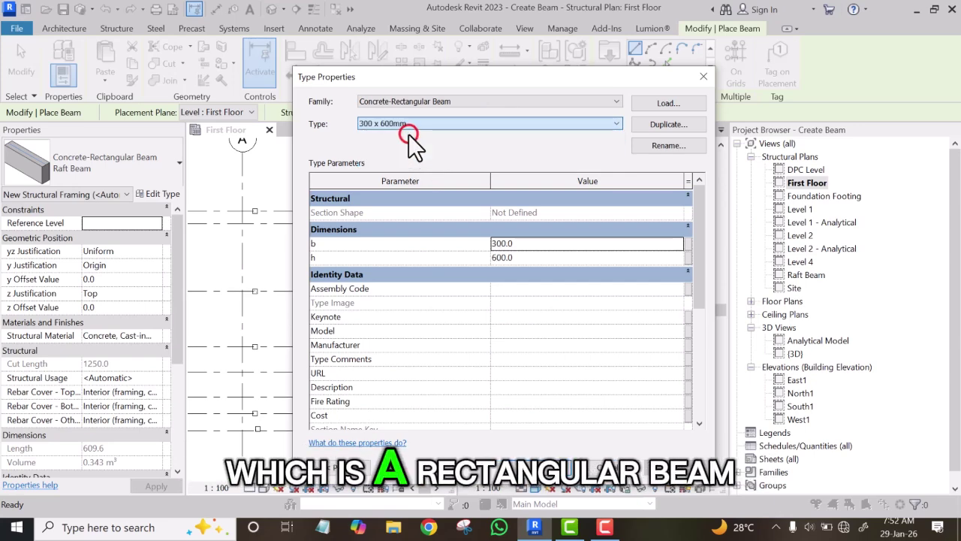
# Duplicate the 300 x 600mm beam type under the name 225 x 450mm.
pyautogui.click(665, 124)
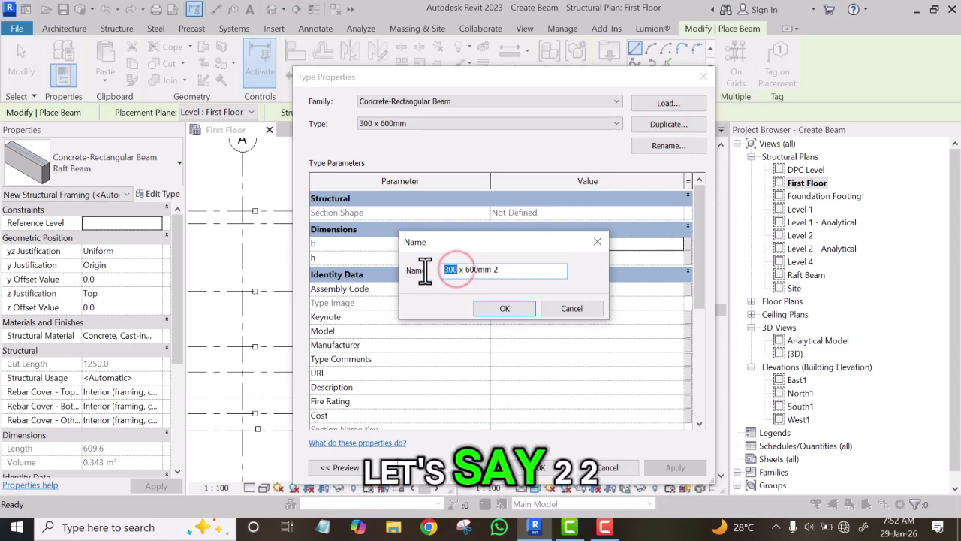
pyautogui.write('225')
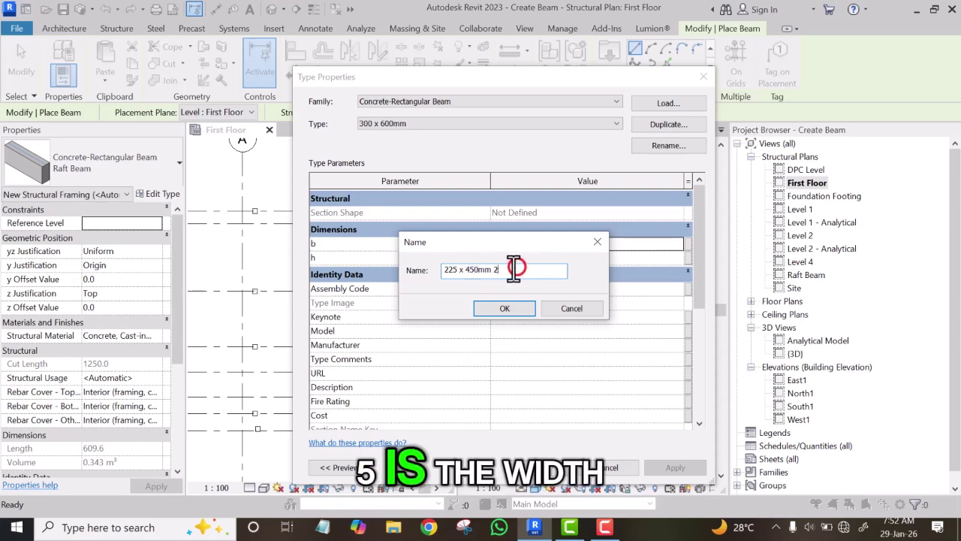
pyautogui.press('BackSpace')
pyautogui.press('BackSpace')
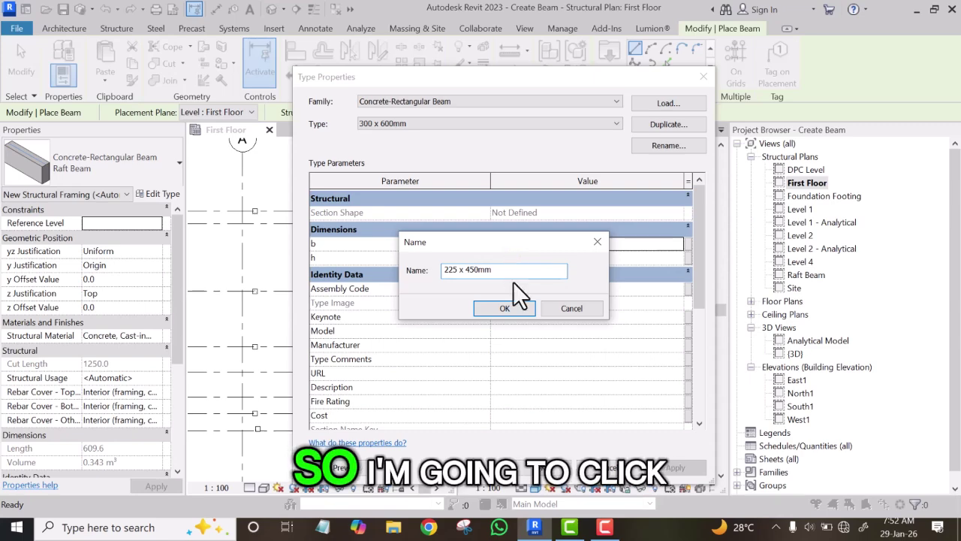
pyautogui.click(506, 309)
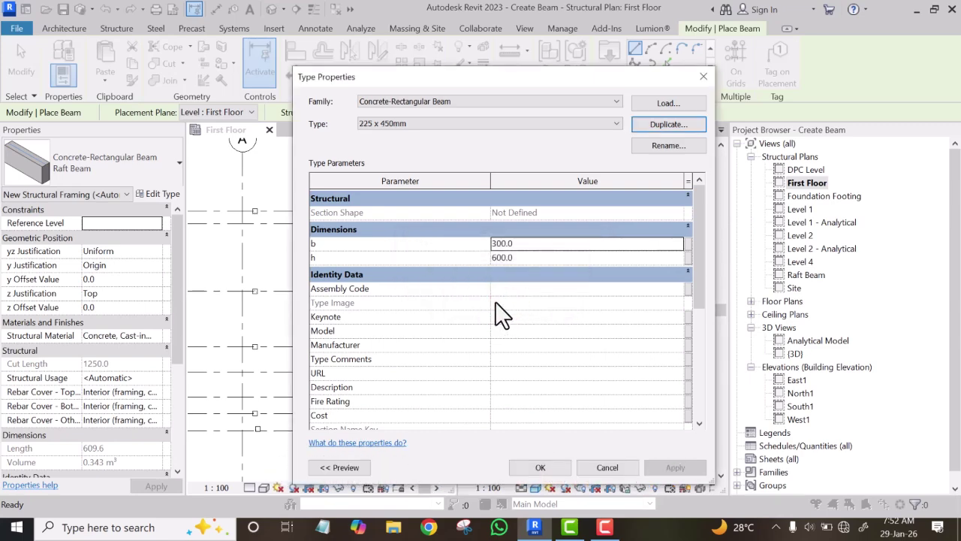
# Set the new beam type's width b to 225 and its height h to 450.
pyautogui.click(520, 244)
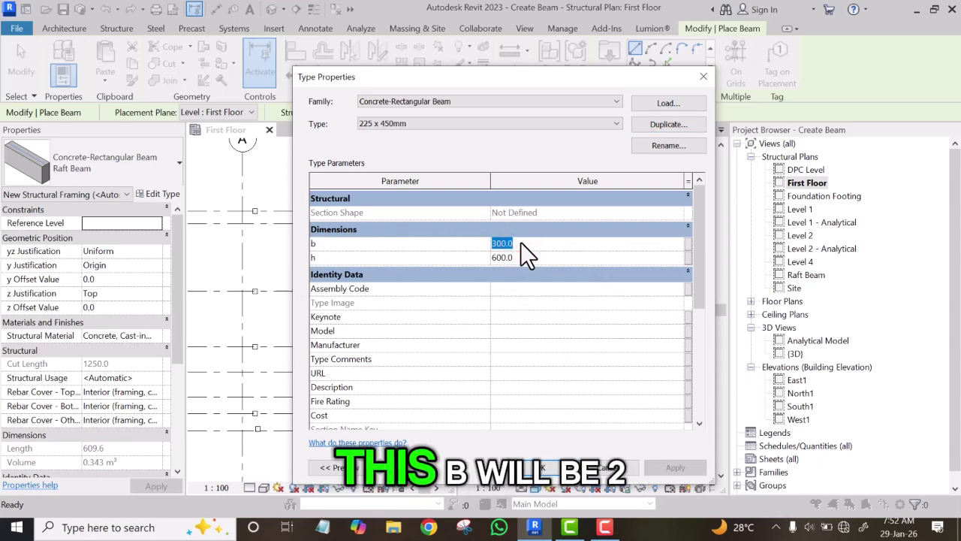
pyautogui.write('225')
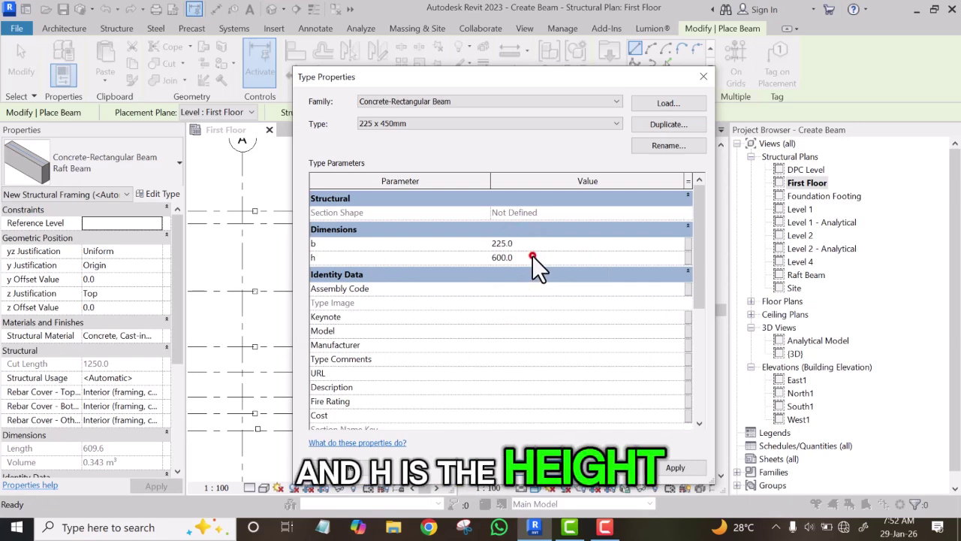
pyautogui.click(532, 257)
pyautogui.write('450')
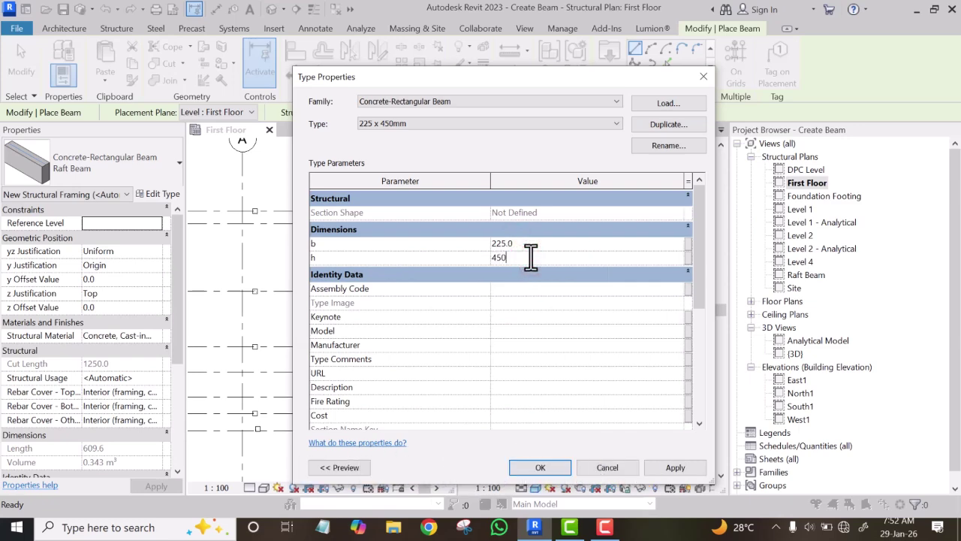
# Confirm the beam type's dimensions and start a beam chain along grid 1 from the column near grid A to the column at grid E.
pyautogui.click(674, 470)
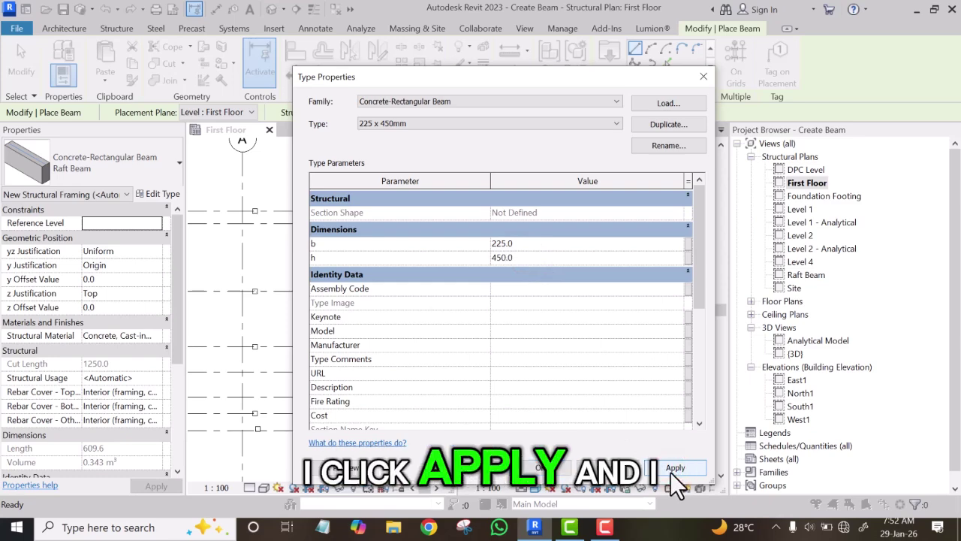
pyautogui.click(546, 467)
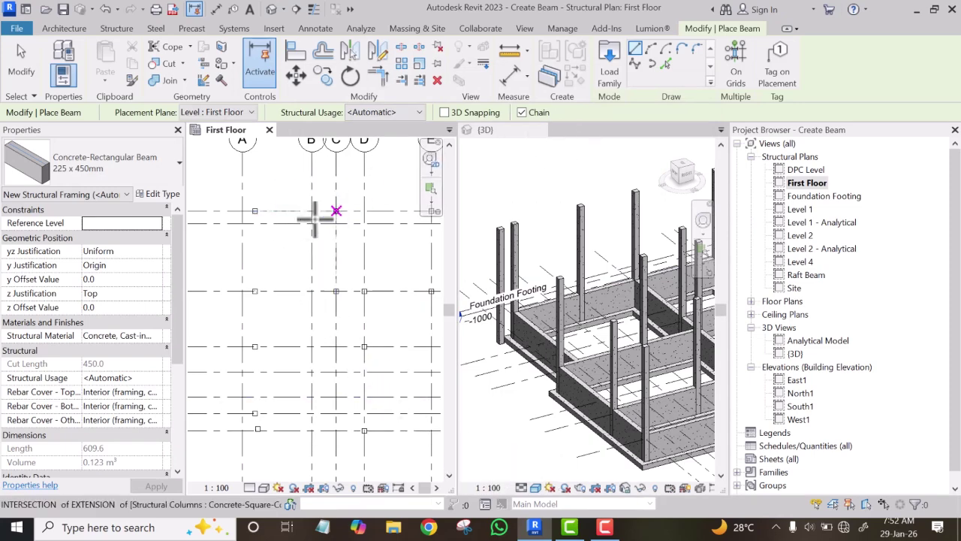
pyautogui.scroll(4, 253, 211)
pyautogui.click(254, 211)
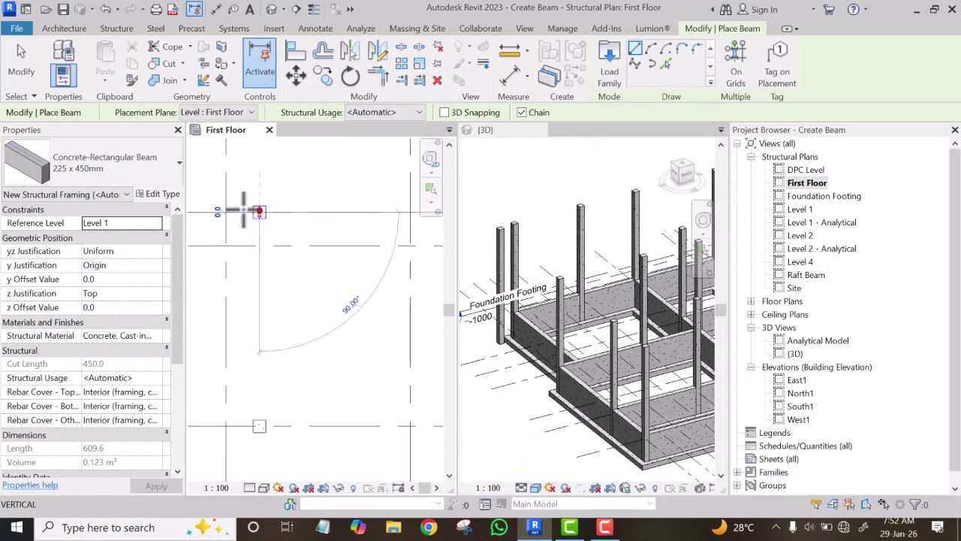
pyautogui.scroll(-3, 333, 208)
pyautogui.scroll(3, 332, 215)
pyautogui.scroll(-2, 335, 225)
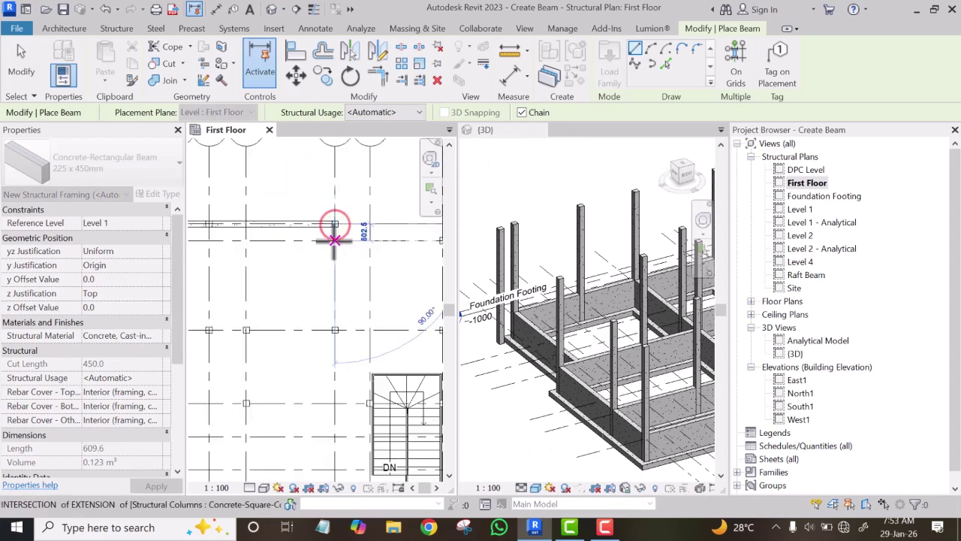
# Continue the beam chain from grid E/1 to grid 2, then along grid 2 to the column at grid G.
pyautogui.click(333, 241)
pyautogui.scroll(-3, 333, 241)
pyautogui.scroll(4, 361, 243)
pyautogui.click(361, 244)
# Run the beam chain along grid G to the column at grid 8, then along grid 8 to the column at grid D.
pyautogui.scroll(-4, 361, 243)
pyautogui.scroll(4, 361, 304)
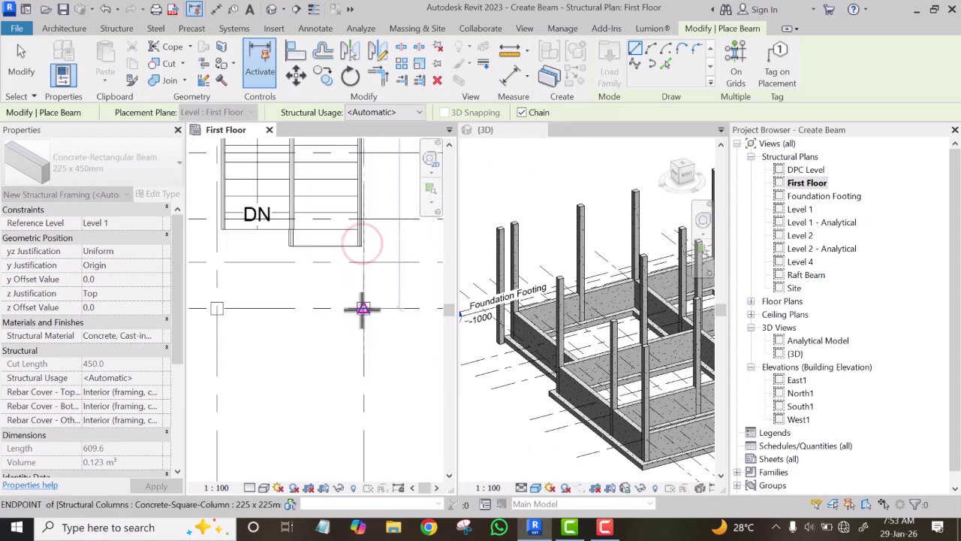
pyautogui.scroll(-3, 361, 308)
pyautogui.scroll(4, 332, 309)
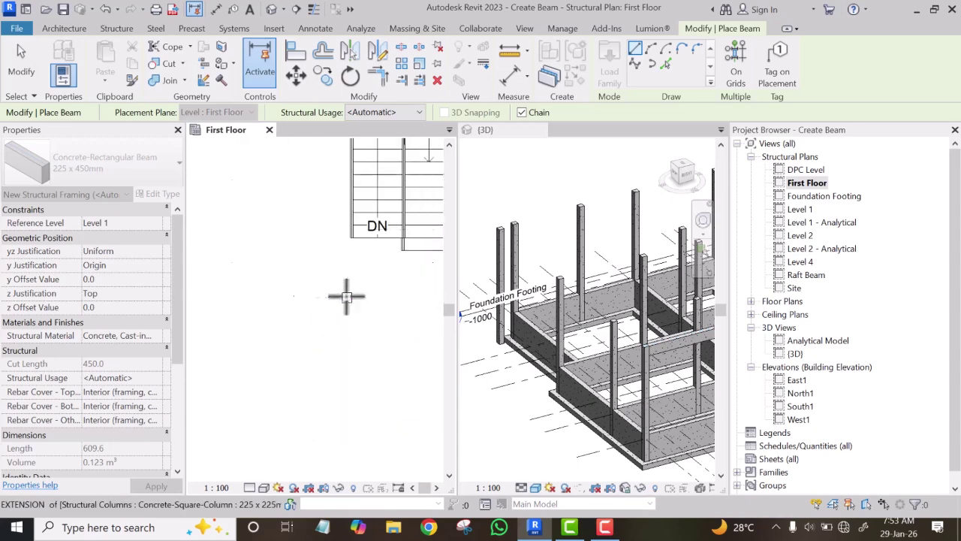
pyautogui.scroll(-4, 348, 297)
pyautogui.scroll(3, 301, 298)
pyautogui.scroll(-2, 330, 299)
pyautogui.scroll(2, 306, 298)
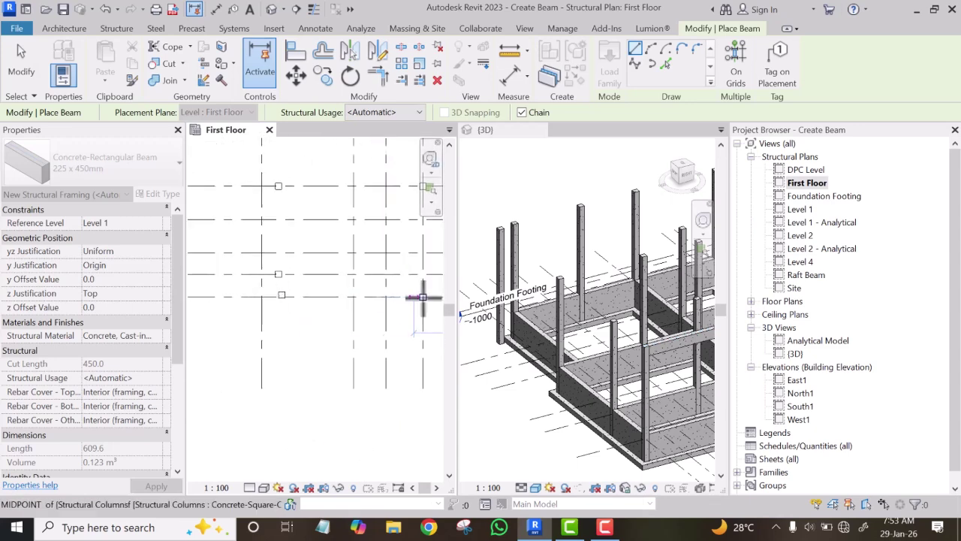
pyautogui.click(424, 296)
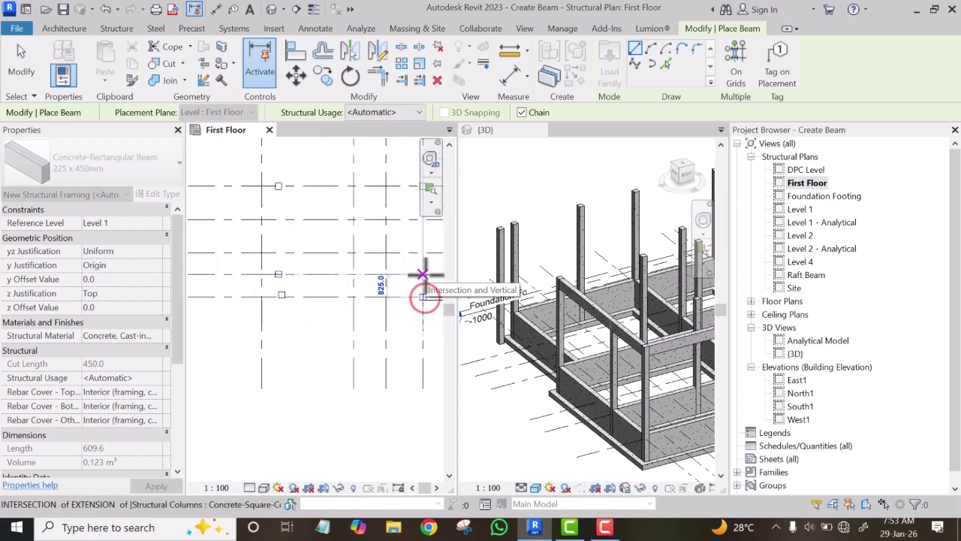
# Outline the bay beyond grid 8 with beams about 1000 mm outward from D, 5080 mm toward grid A and back to the column, ending the chain.
pyautogui.click(424, 325)
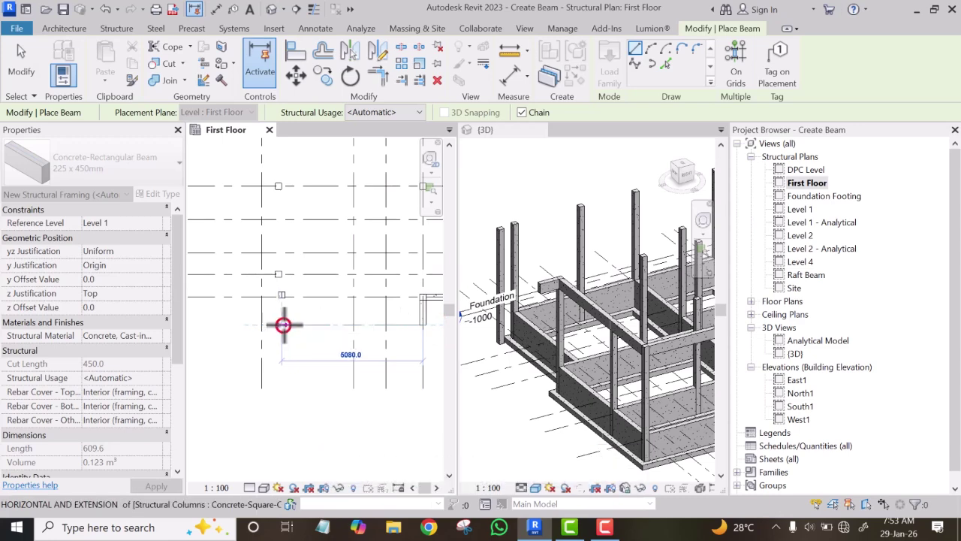
pyautogui.click(284, 324)
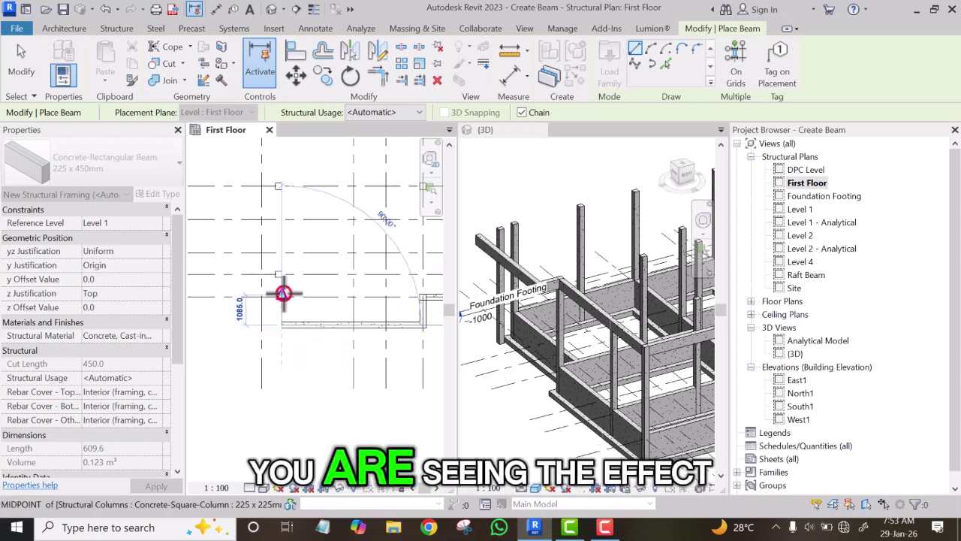
pyautogui.click(282, 293)
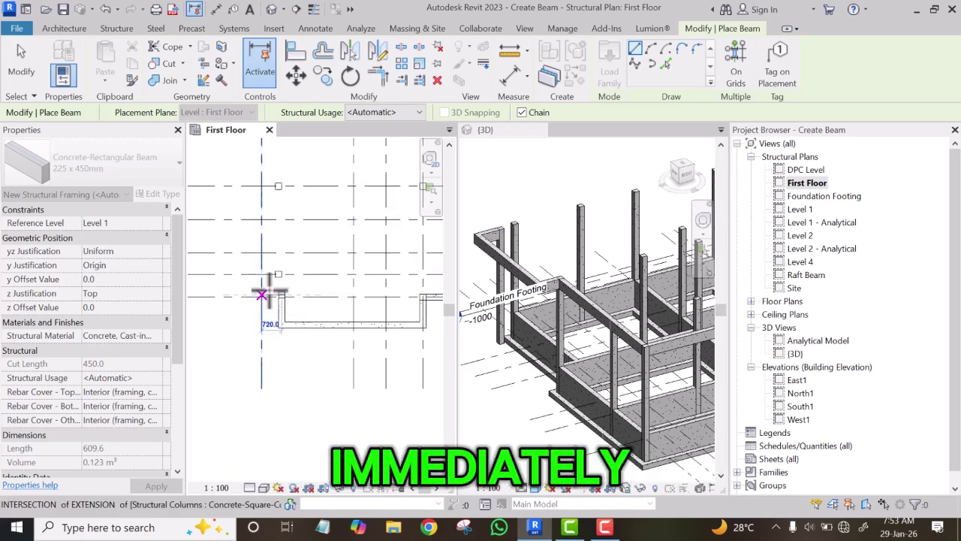
pyautogui.scroll(1, 272, 287)
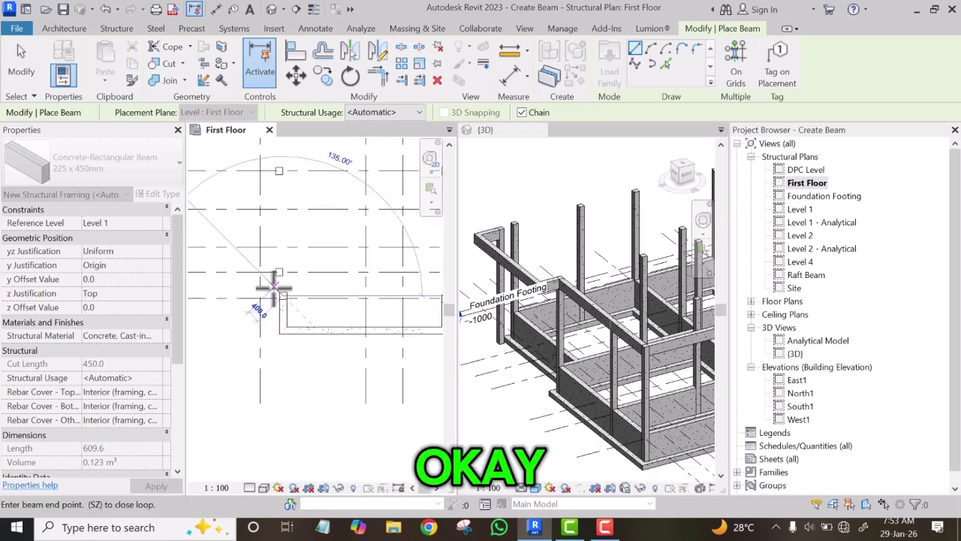
pyautogui.press('Escape')
pyautogui.press('Escape')
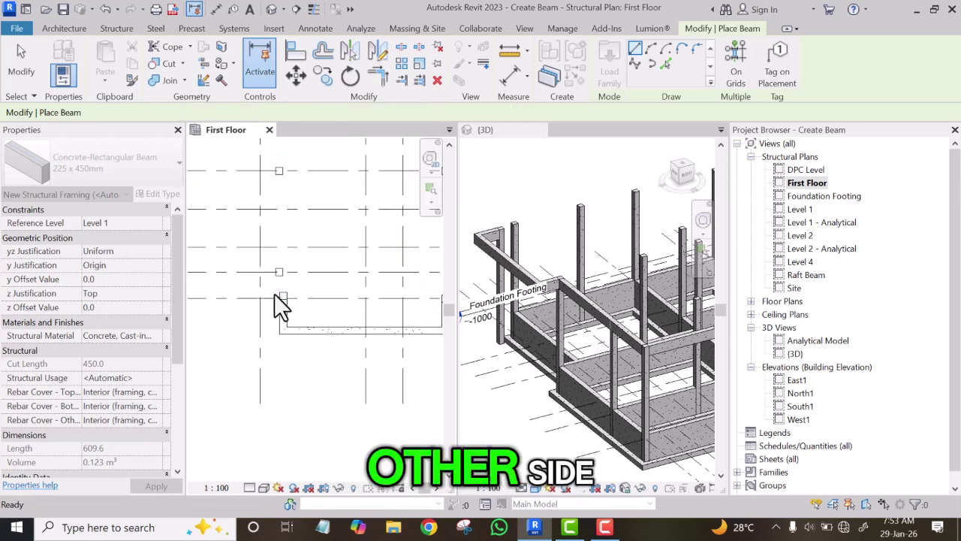
# Place a 9625 mm beam beside grid A from the column at grid 1 to the column at grid 7, and end beam placement.
pyautogui.scroll(-2, 275, 268)
pyautogui.scroll(2, 265, 248)
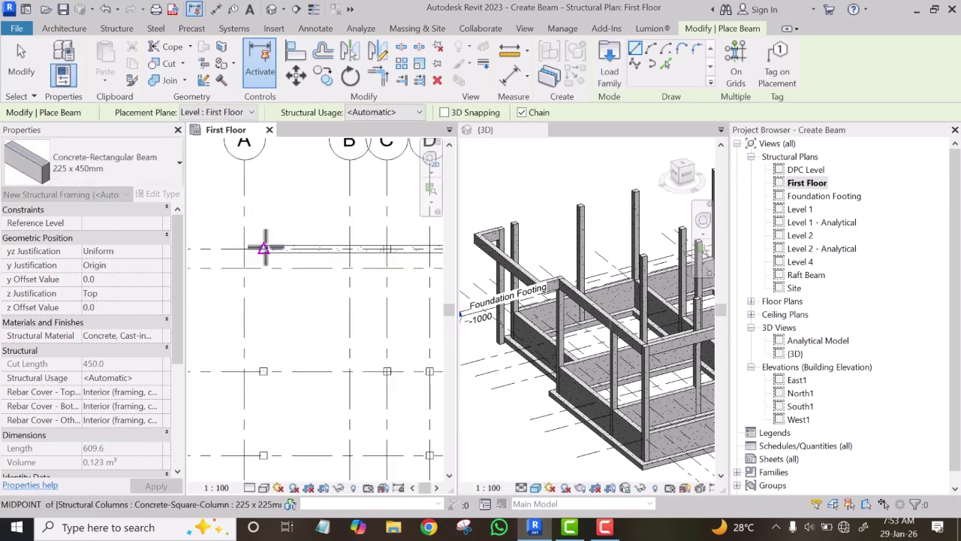
pyautogui.click(265, 248)
pyautogui.scroll(-3, 263, 360)
pyautogui.scroll(2, 264, 447)
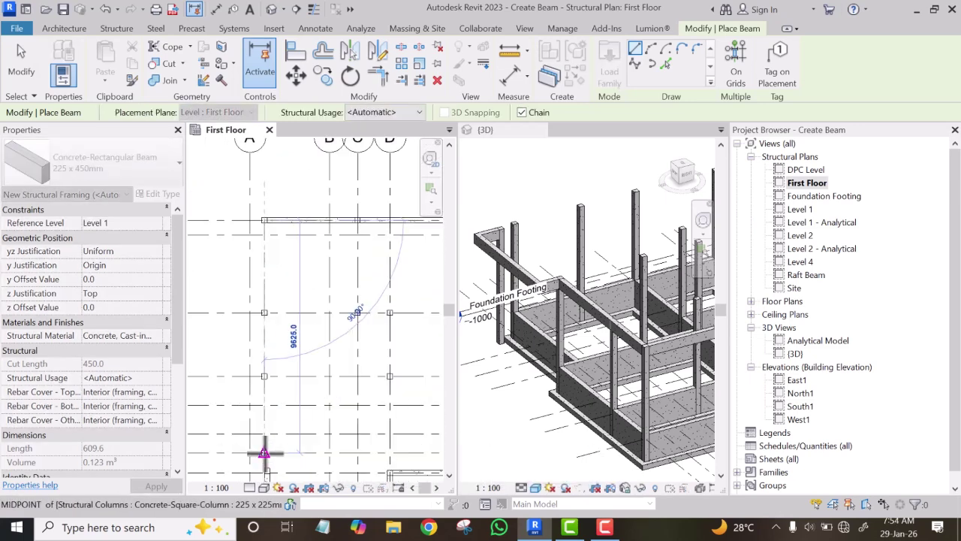
pyautogui.click(264, 453)
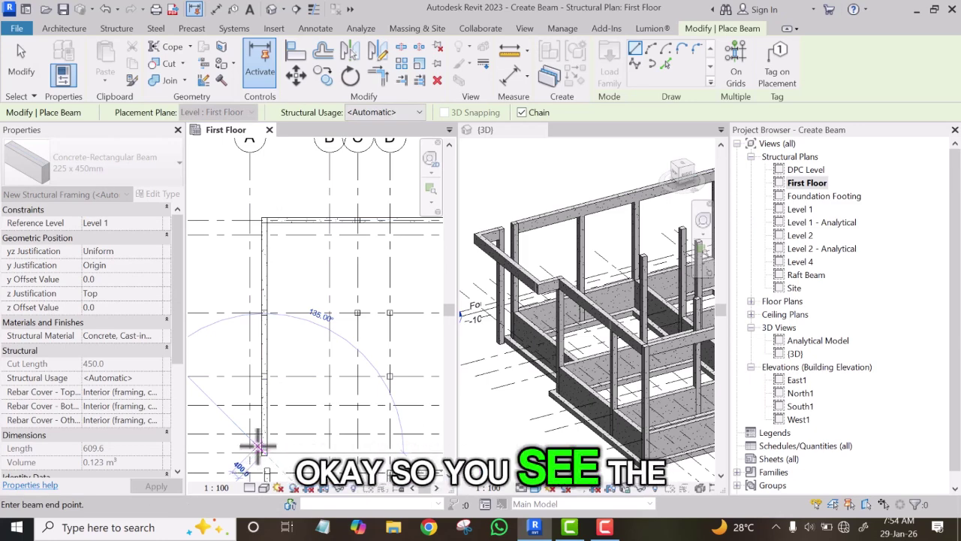
pyautogui.scroll(-2, 229, 410)
pyautogui.press('Escape')
pyautogui.press('Escape')
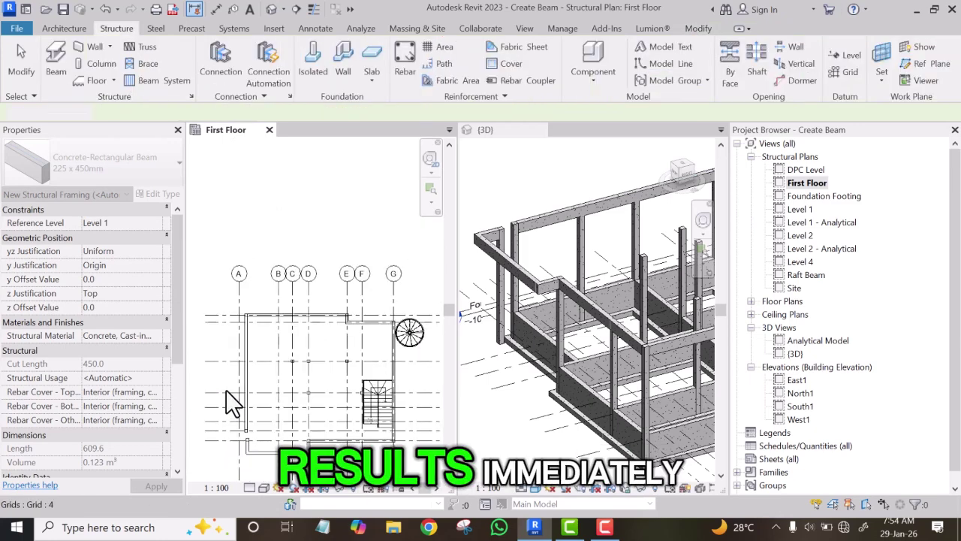
# Place a 12275 mm interior 225 x 450mm beam along grid 3 from the column near grid A to the column at grid G.
pyautogui.scroll(-1, 242, 436)
pyautogui.scroll(2, 285, 402)
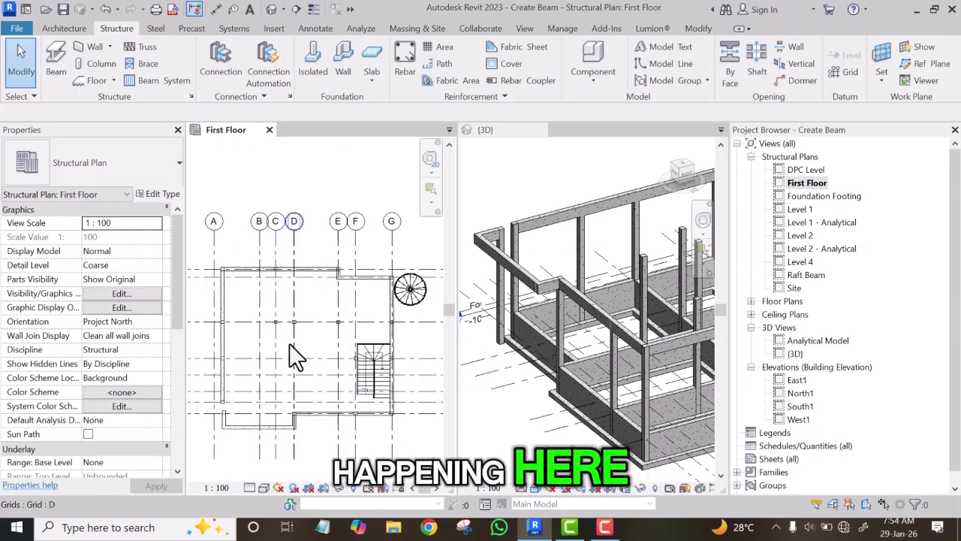
pyautogui.scroll(-2, 289, 344)
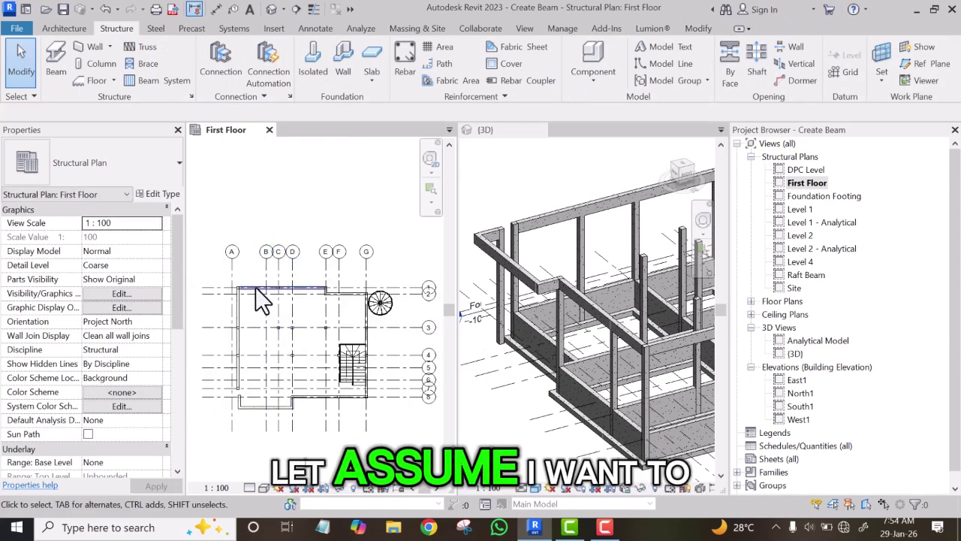
pyautogui.click(59, 58)
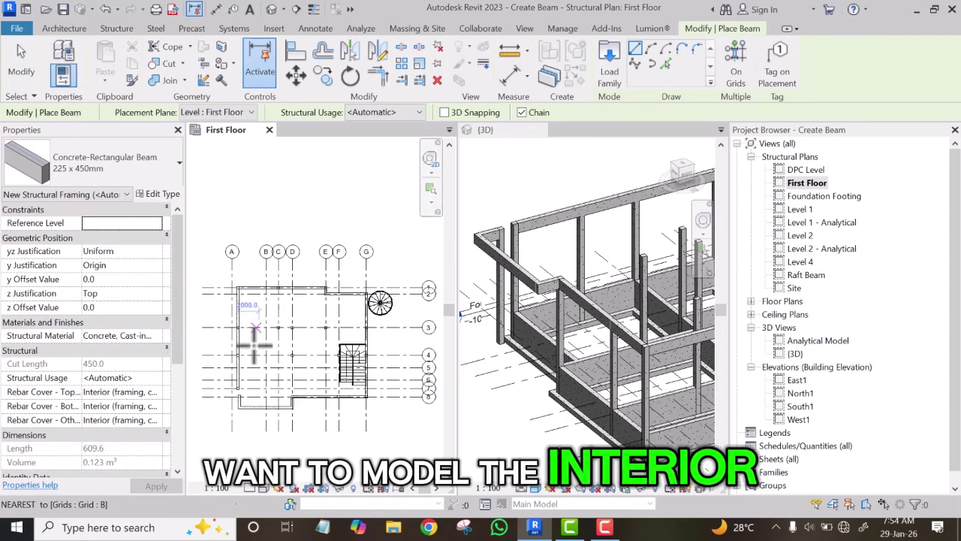
pyautogui.scroll(2, 254, 412)
pyautogui.scroll(3, 253, 412)
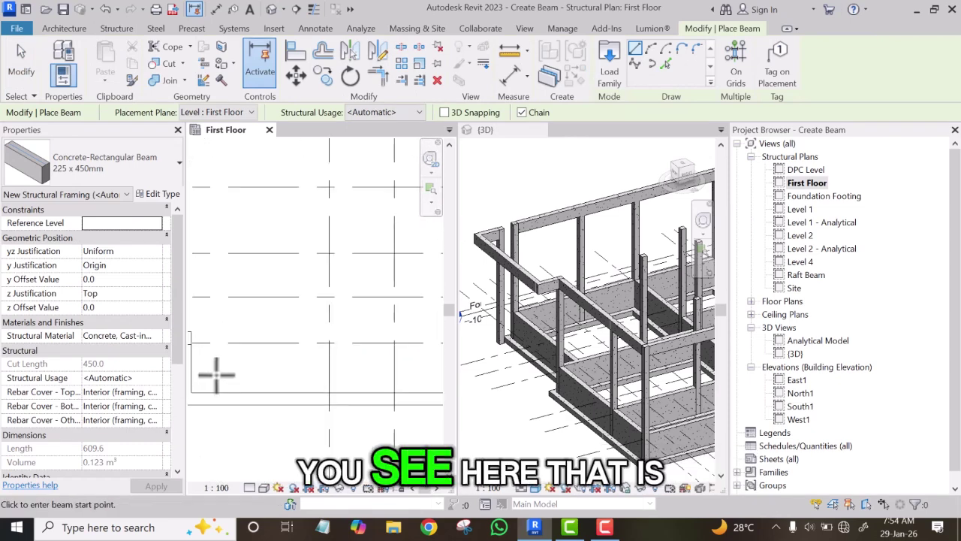
pyautogui.scroll(3, 259, 338)
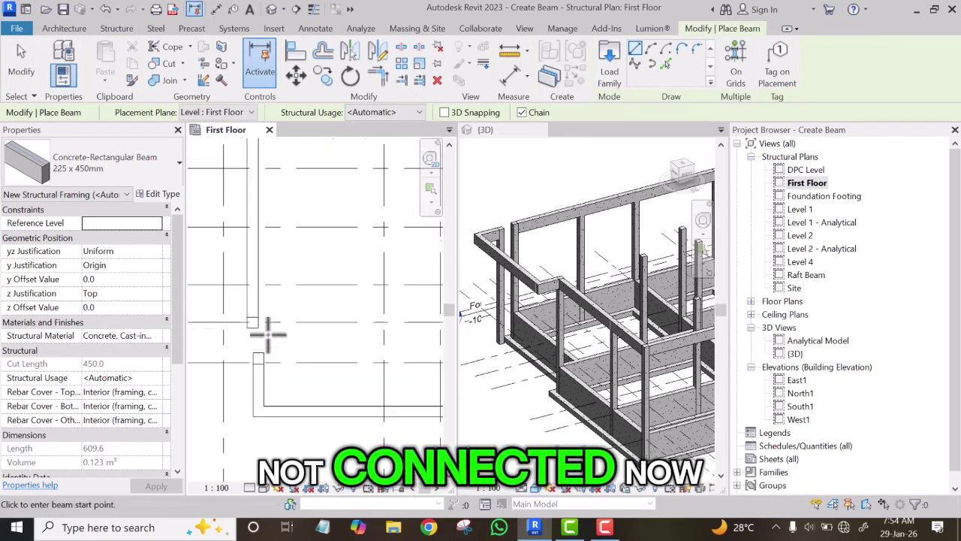
pyautogui.scroll(-5, 228, 333)
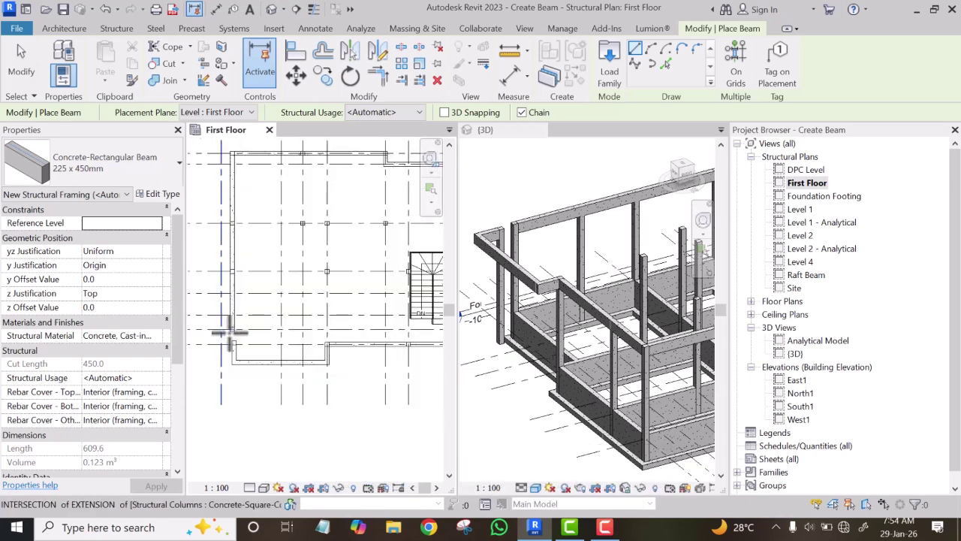
pyautogui.scroll(4, 285, 223)
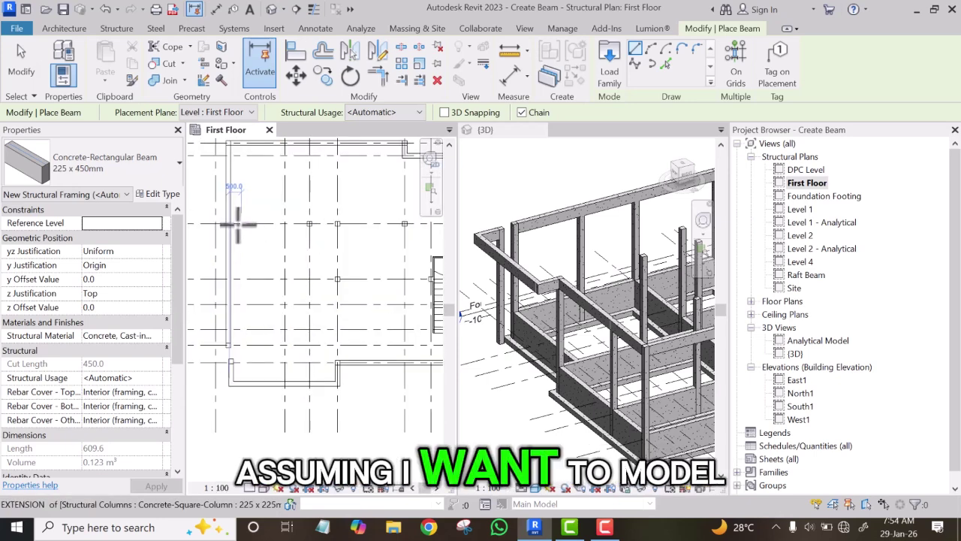
pyautogui.click(217, 223)
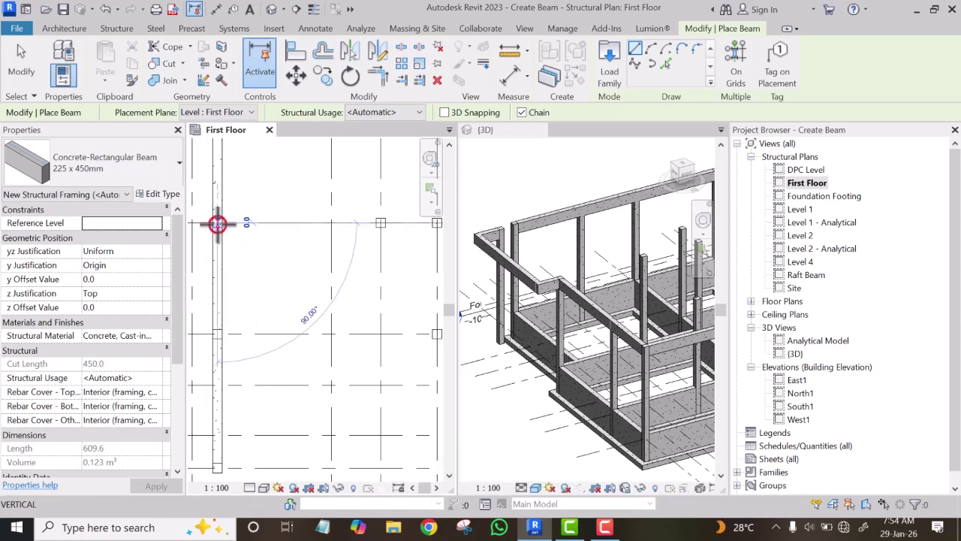
pyautogui.scroll(-4, 217, 223)
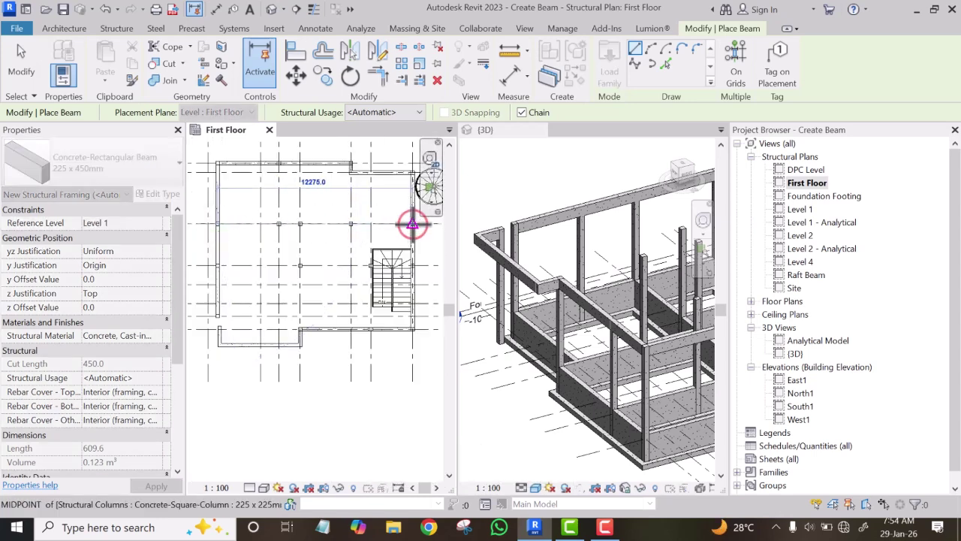
pyautogui.click(412, 223)
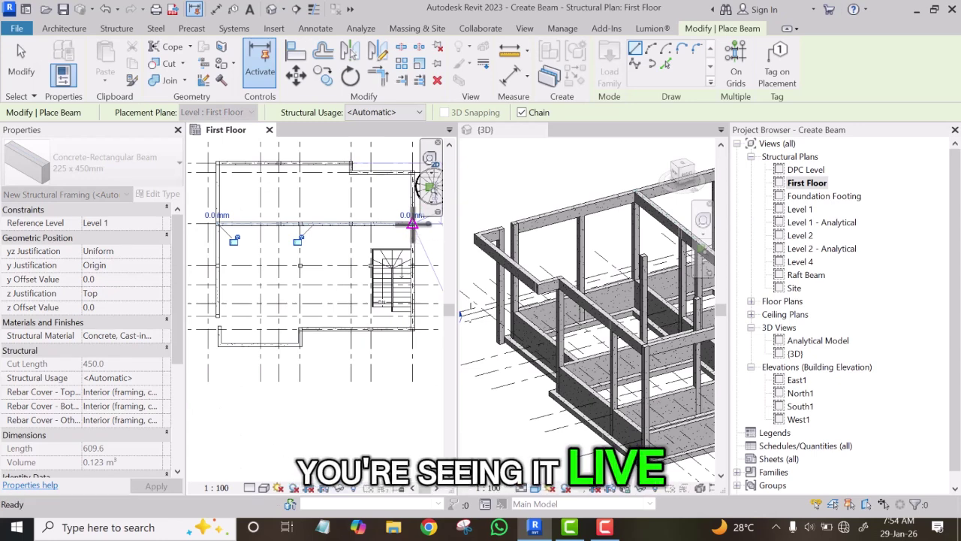
pyautogui.press('Escape')
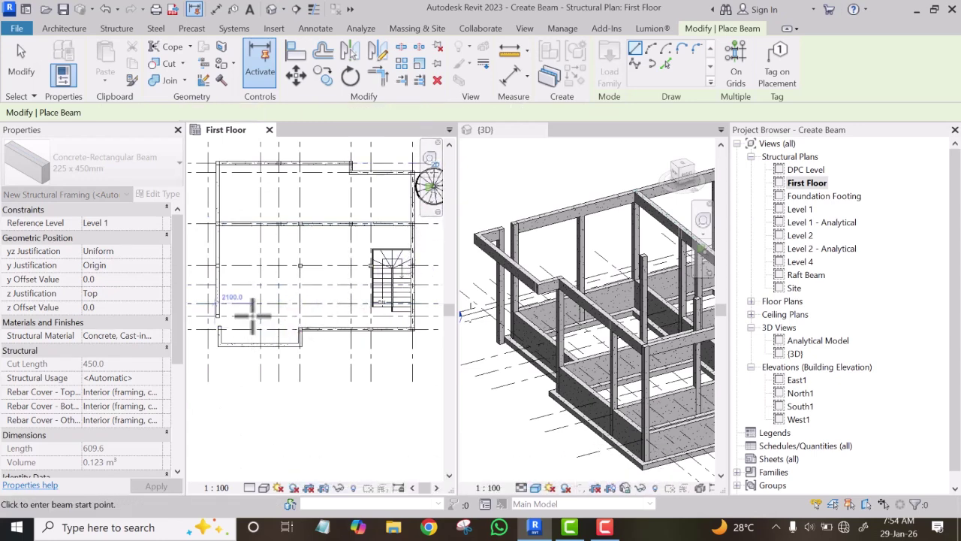
# Leave beam placement and extend the short bay beam on grid D from grid 8 to the beam on grid 3, about 7625 mm overall.
pyautogui.scroll(2, 252, 314)
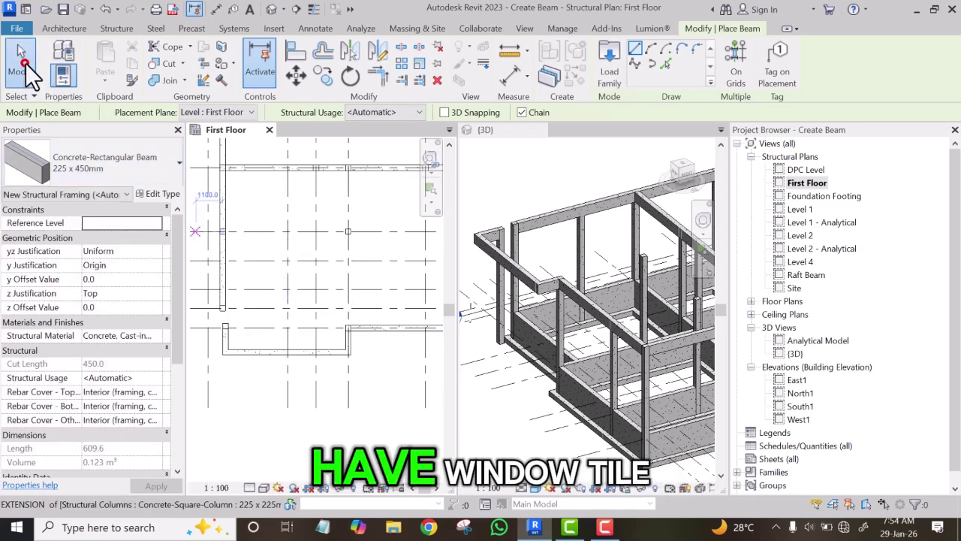
pyautogui.click(25, 63)
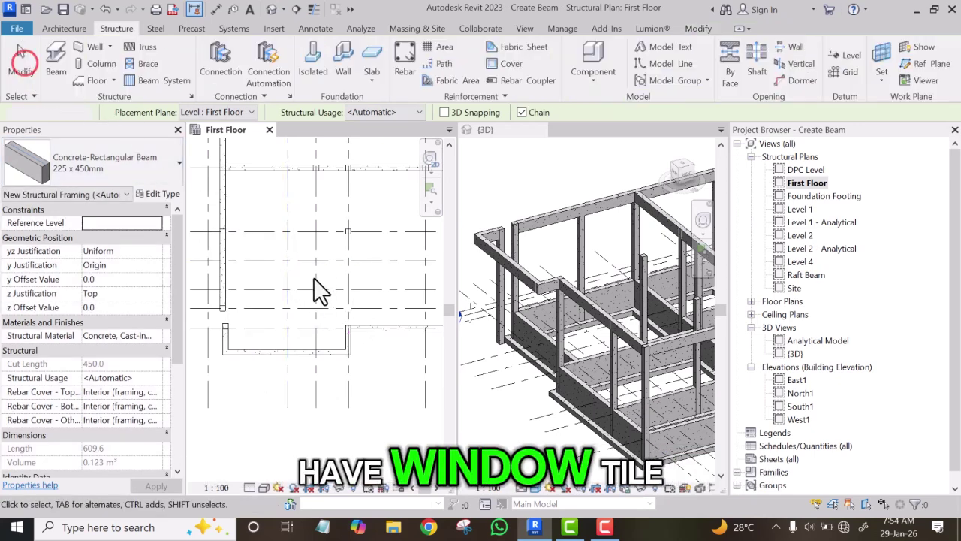
pyautogui.click(346, 344)
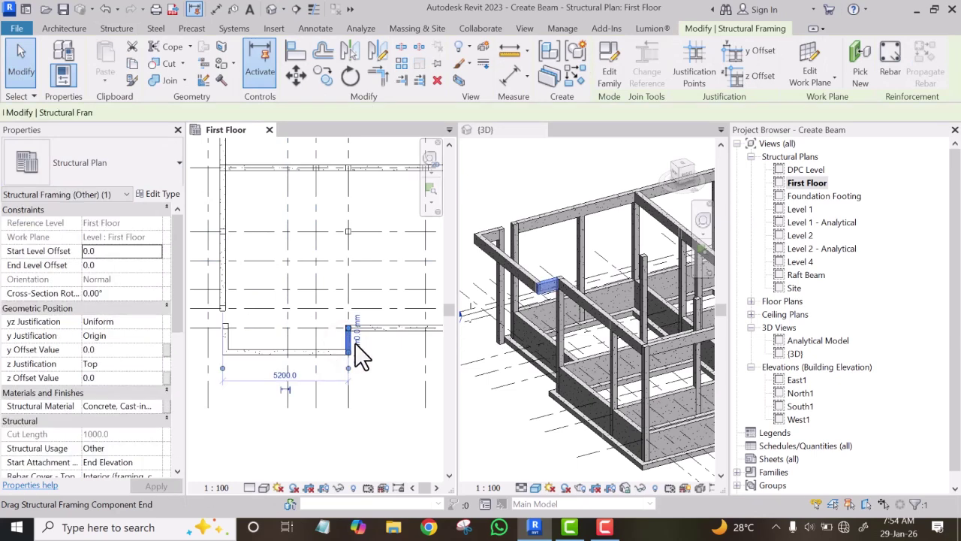
pyautogui.moveTo(348, 329); pyautogui.dragTo(347, 167)
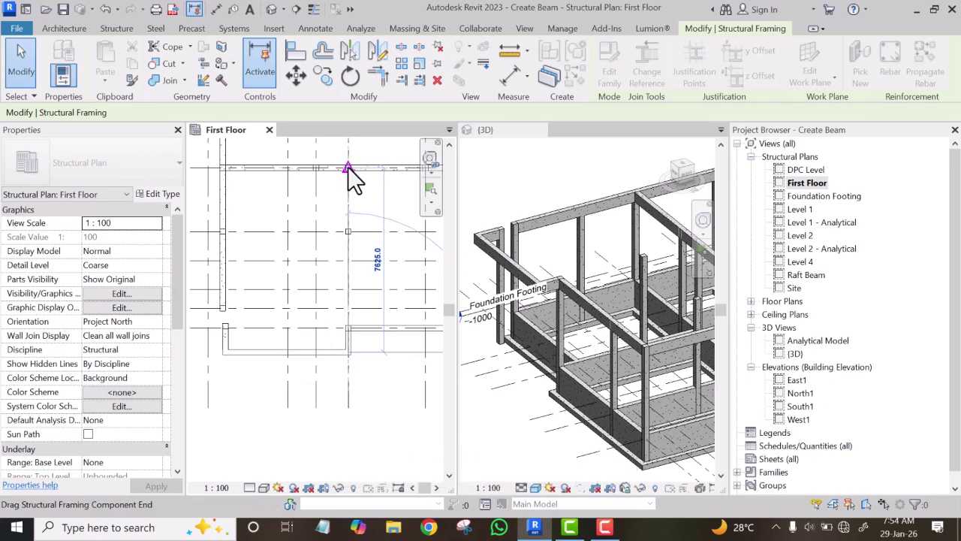
pyautogui.click(380, 350)
pyautogui.scroll(-1, 336, 326)
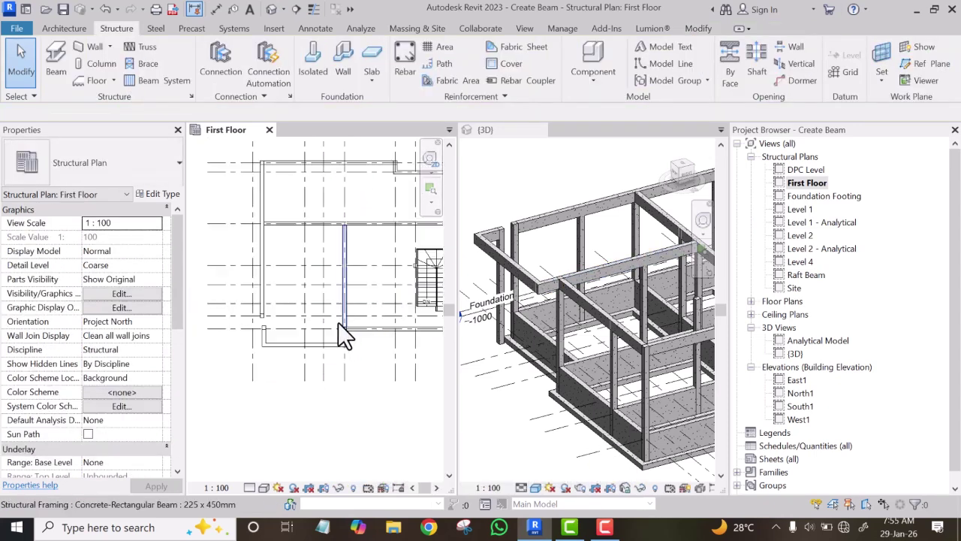
# Place a matching 225 x 450mm beam along grid 7 from the column near grid A to the beam on grid D, and end beam placement.
pyautogui.scroll(3, 305, 273)
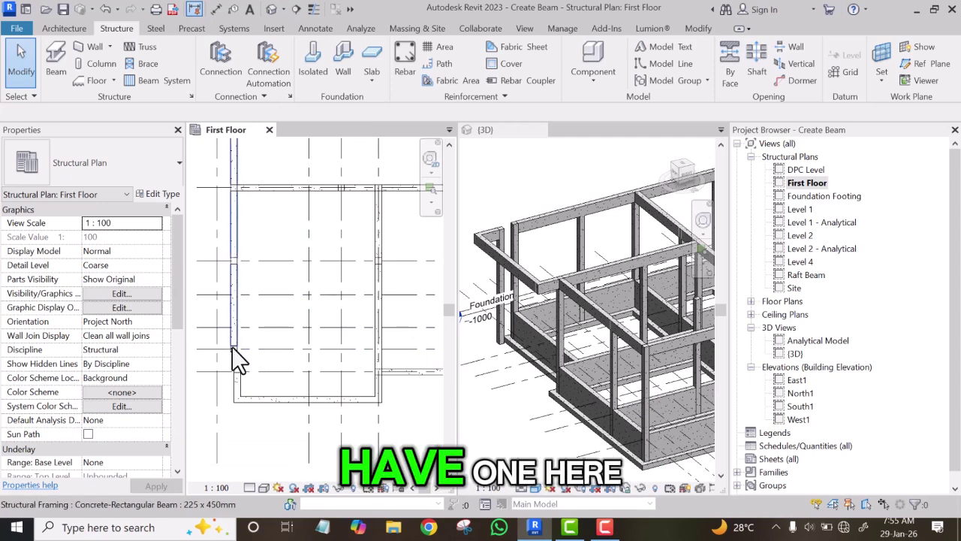
pyautogui.click(237, 228)
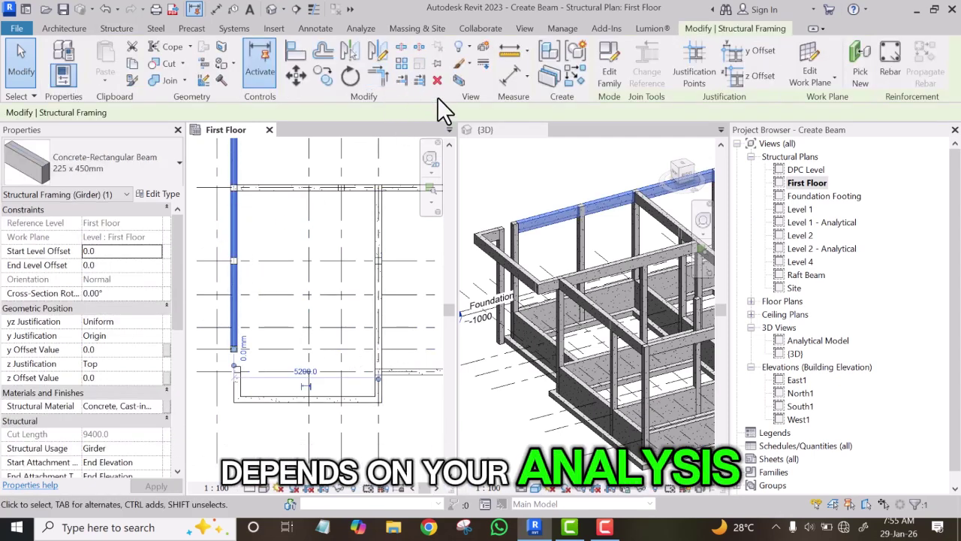
pyautogui.click(569, 79)
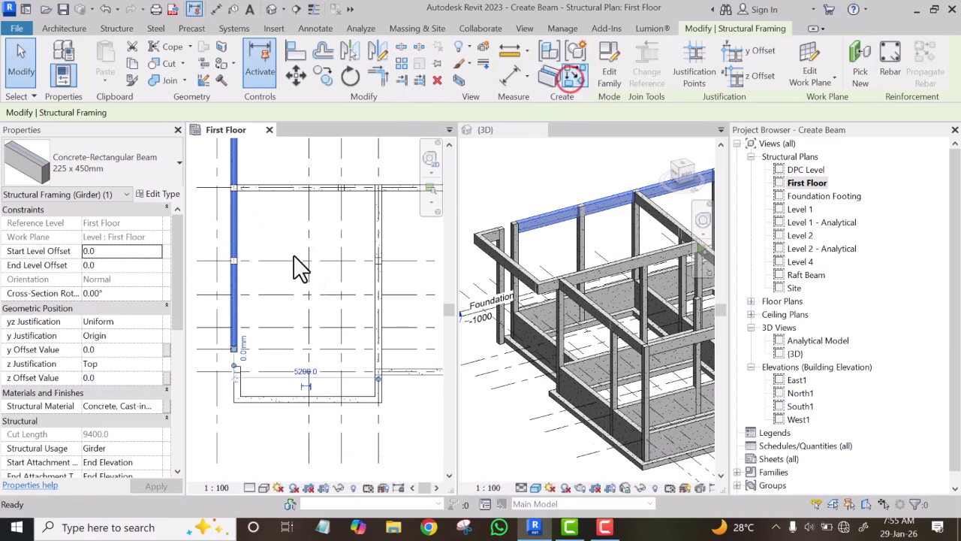
pyautogui.click(234, 347)
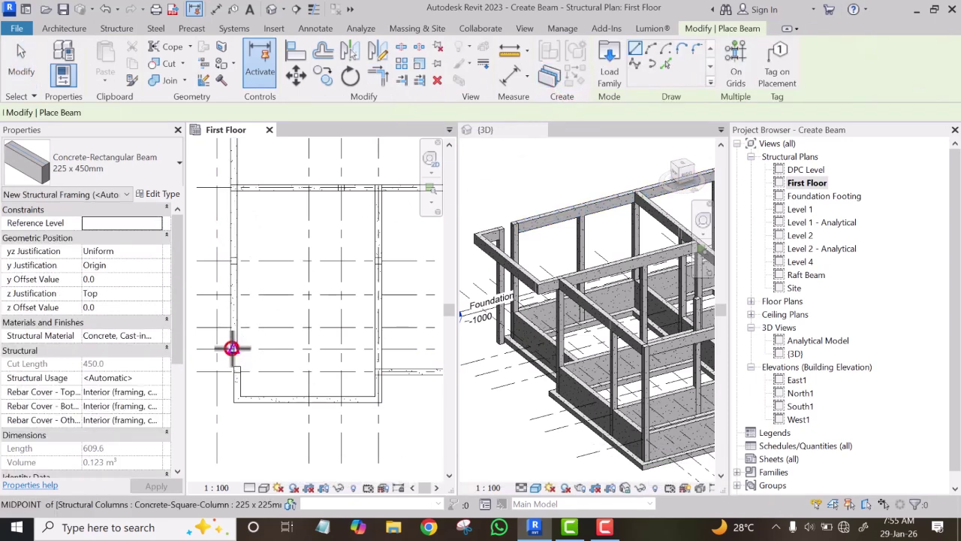
pyautogui.click(378, 347)
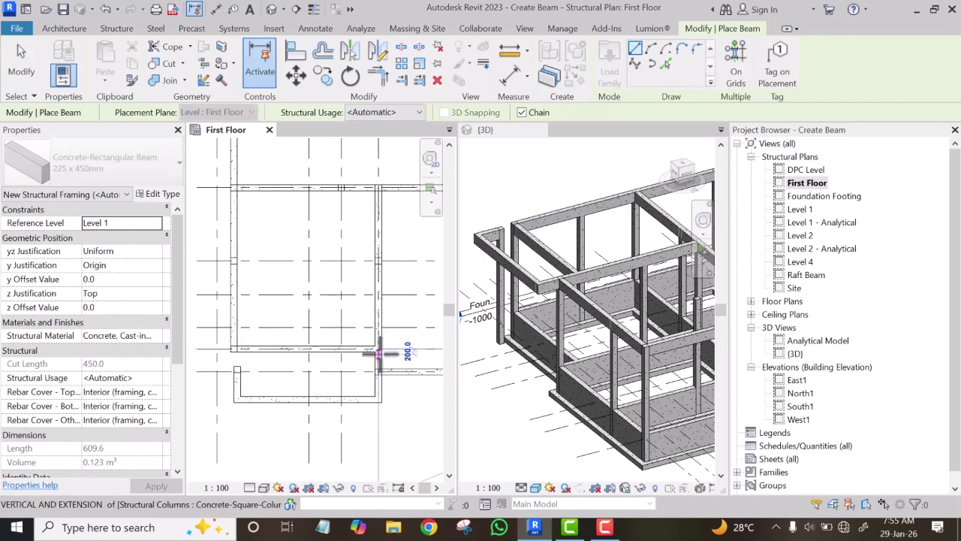
pyautogui.press('Escape')
pyautogui.press('Escape')
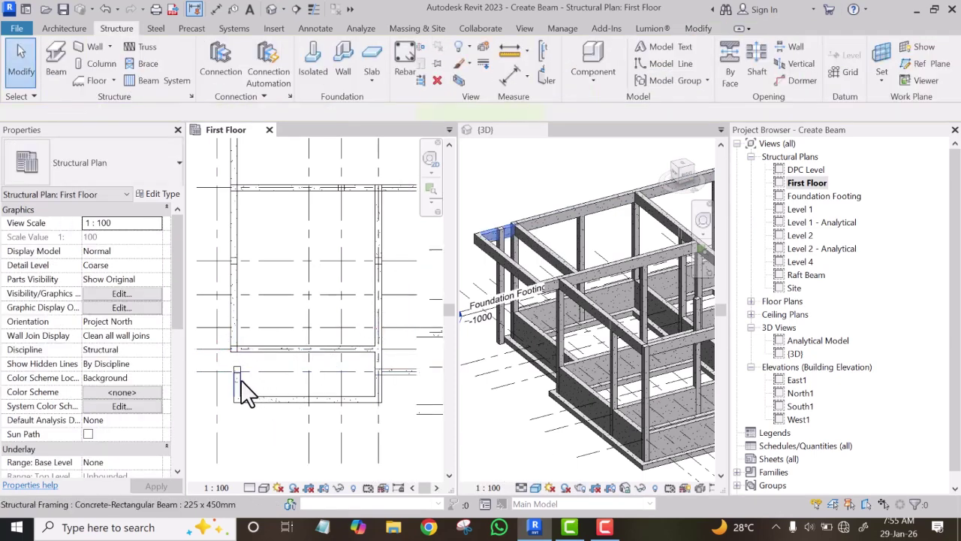
# Delete the short beam near grid A that runs from grid 7 to the bay's outer beam beyond grid 8.
pyautogui.scroll(2, 262, 383)
pyautogui.click(275, 376)
pyautogui.click(237, 386)
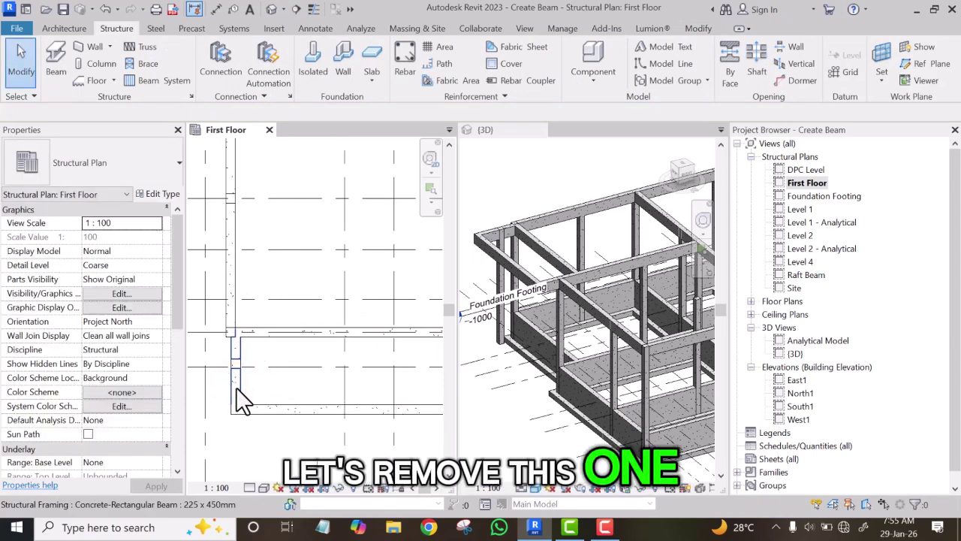
pyautogui.click(239, 386)
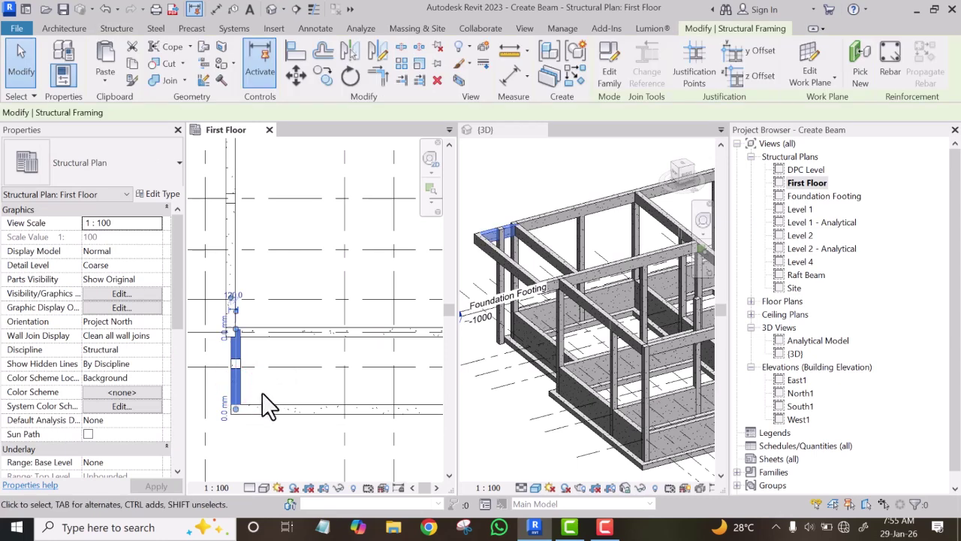
pyautogui.press('Delete')
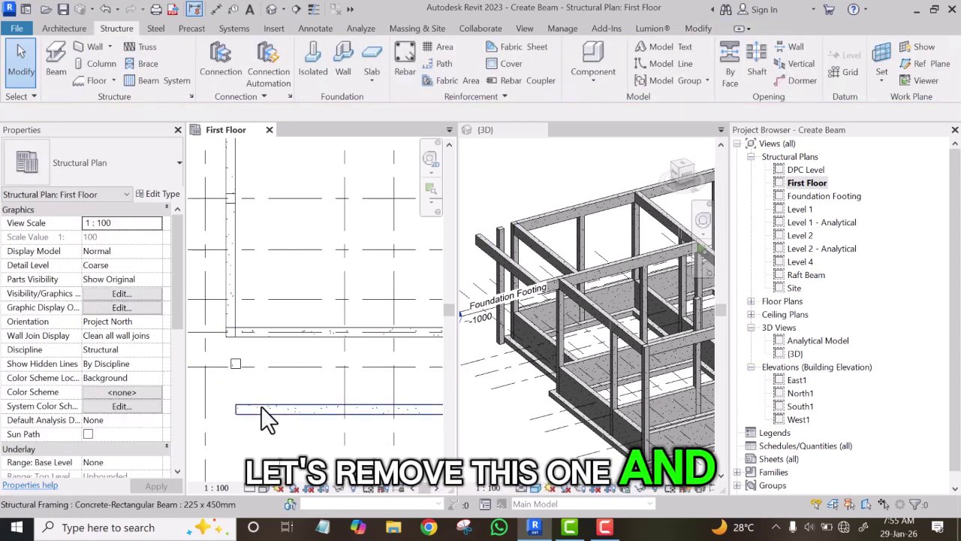
# Extend the long beam beside grid A past grid 8 to the bay's outer beam, to a cut length of about 11490 mm.
pyautogui.click(231, 329)
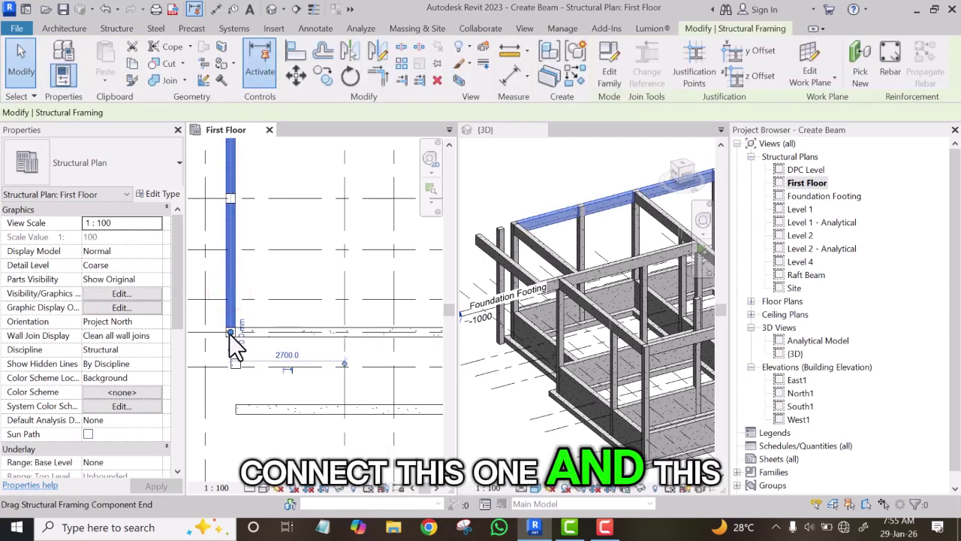
pyautogui.moveTo(228, 330); pyautogui.dragTo(227, 418)
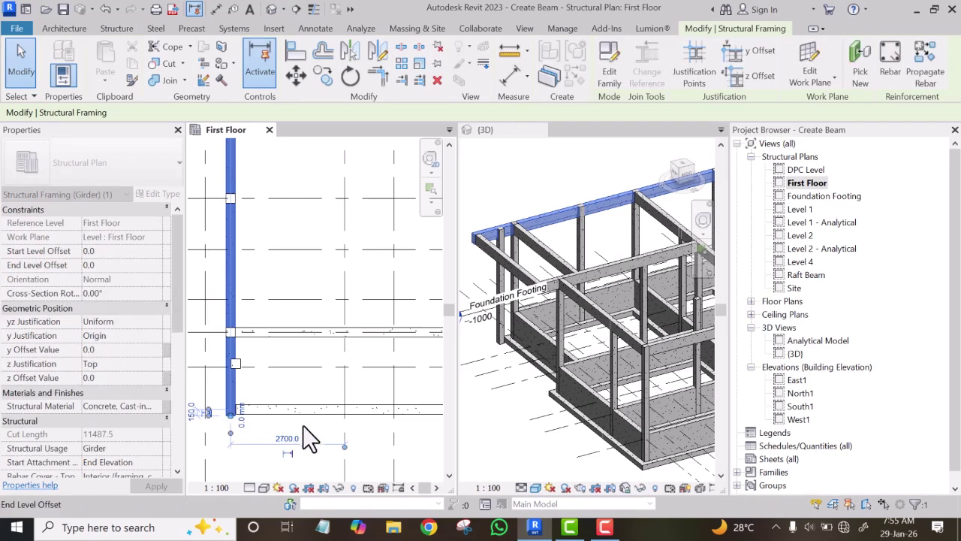
pyautogui.click(310, 422)
# Adjust the lower end of the beam beside grid A to align with the outer face of the bay's outer beam.
pyautogui.scroll(3, 229, 419)
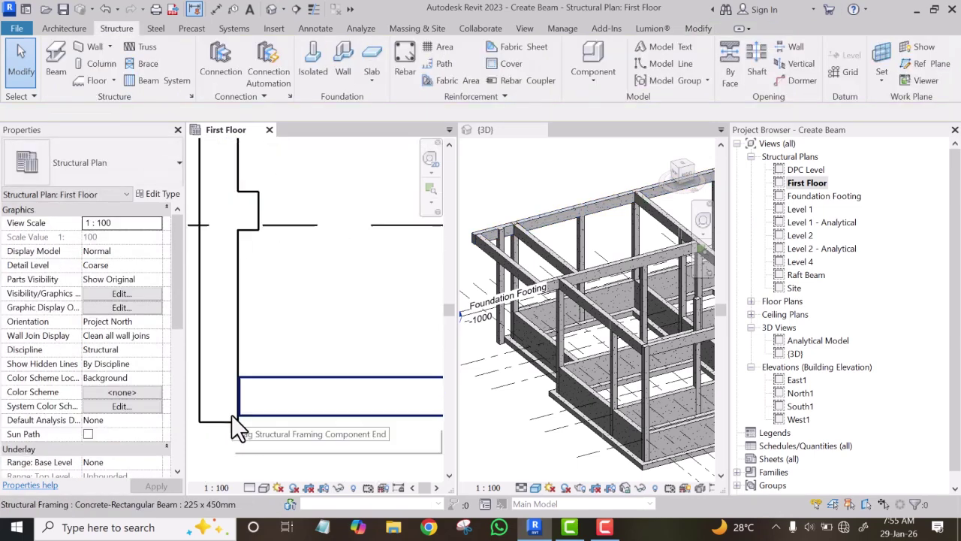
pyautogui.click(221, 415)
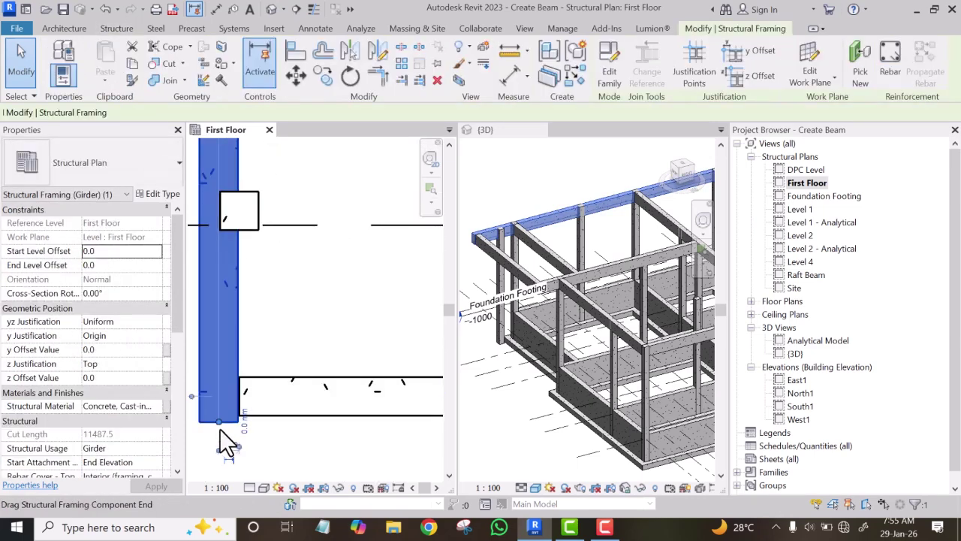
pyautogui.moveTo(219, 426); pyautogui.dragTo(225, 405)
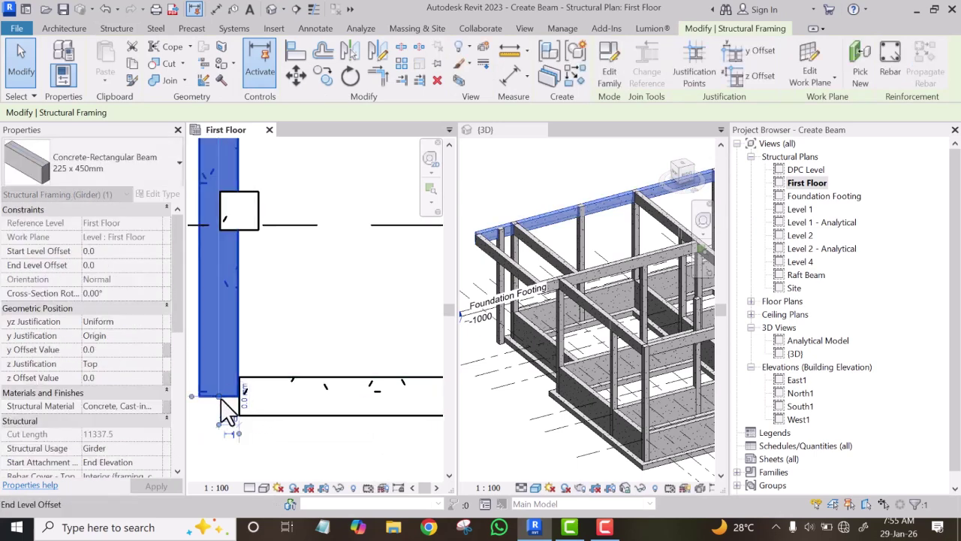
pyautogui.press('Escape')
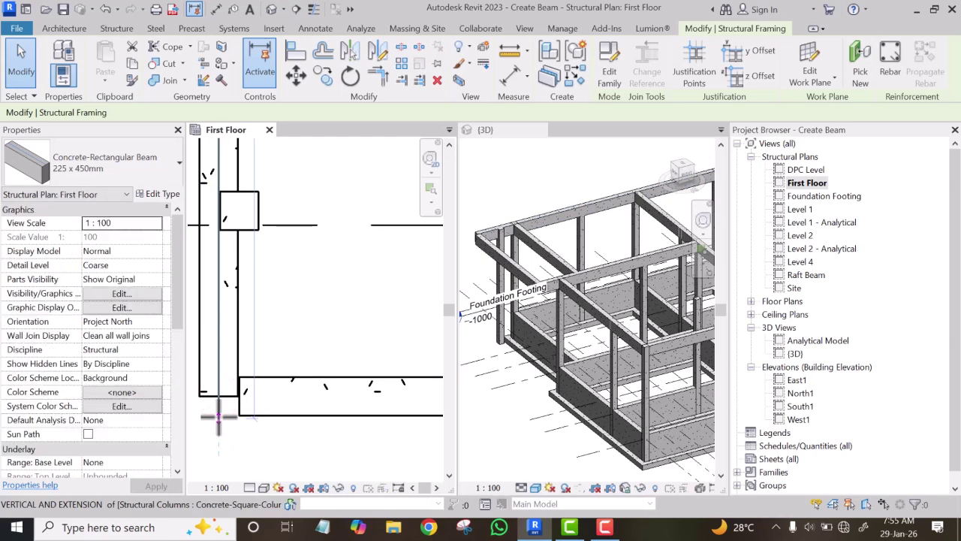
pyautogui.hotkey('ctrl', 'z')
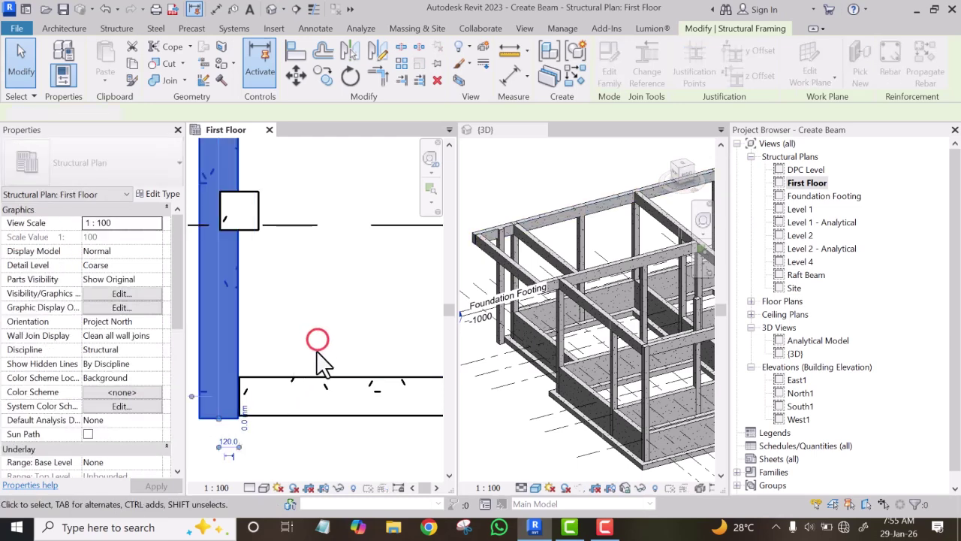
pyautogui.click(316, 351)
pyautogui.scroll(-3, 263, 348)
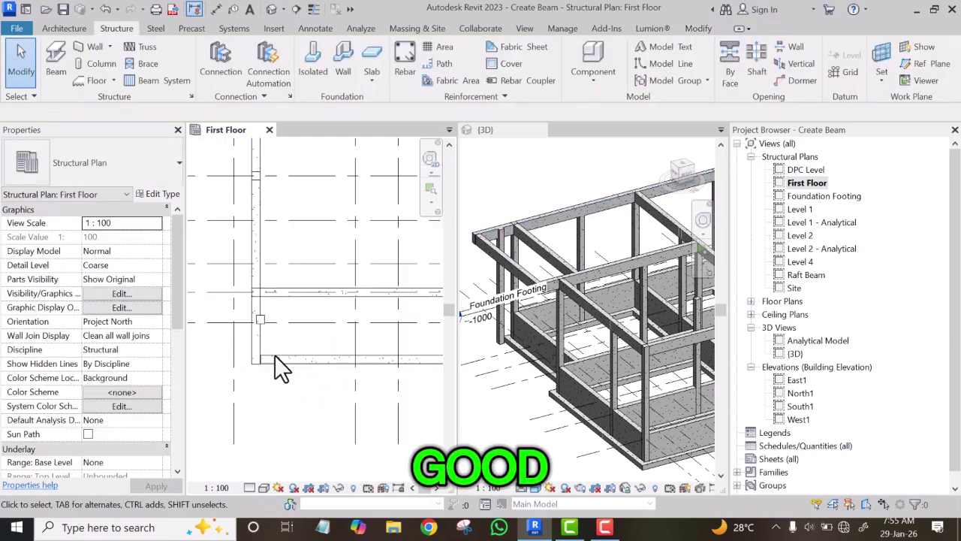
# Place a matching 6625 mm beam along grid F beside the staircase from the beam on grid 8 to the beam on grid 3.
pyautogui.scroll(-5, 276, 365)
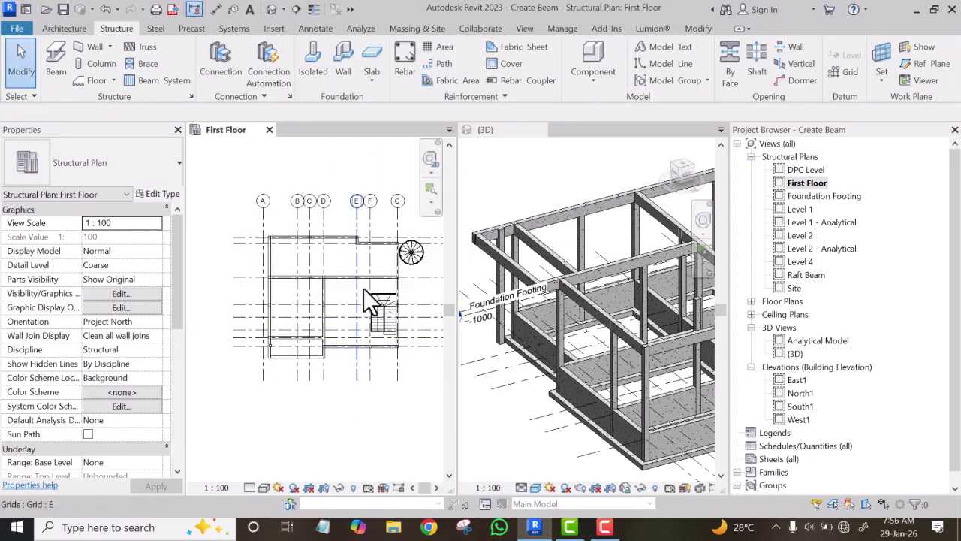
pyautogui.scroll(4, 363, 288)
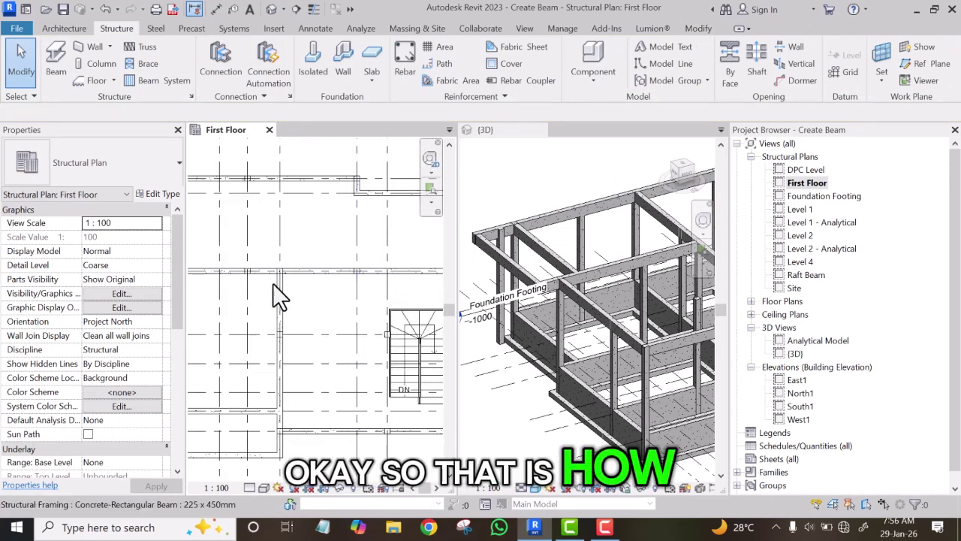
pyautogui.scroll(-3, 273, 283)
pyautogui.scroll(3, 319, 334)
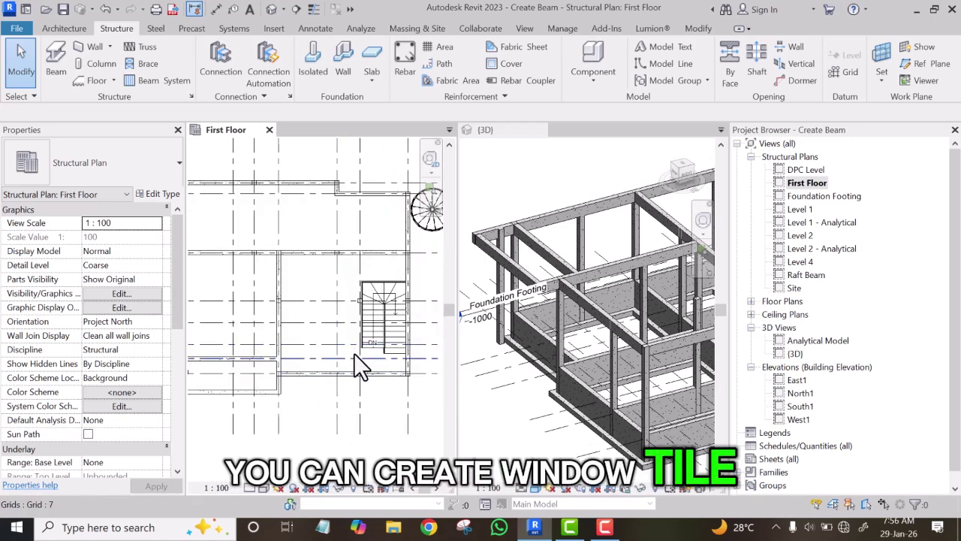
pyautogui.click(369, 252)
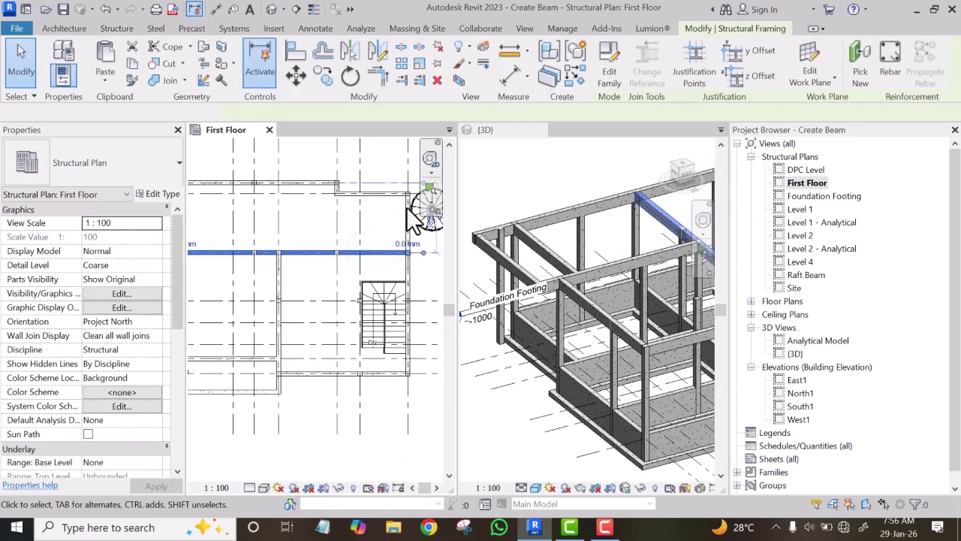
pyautogui.click(576, 77)
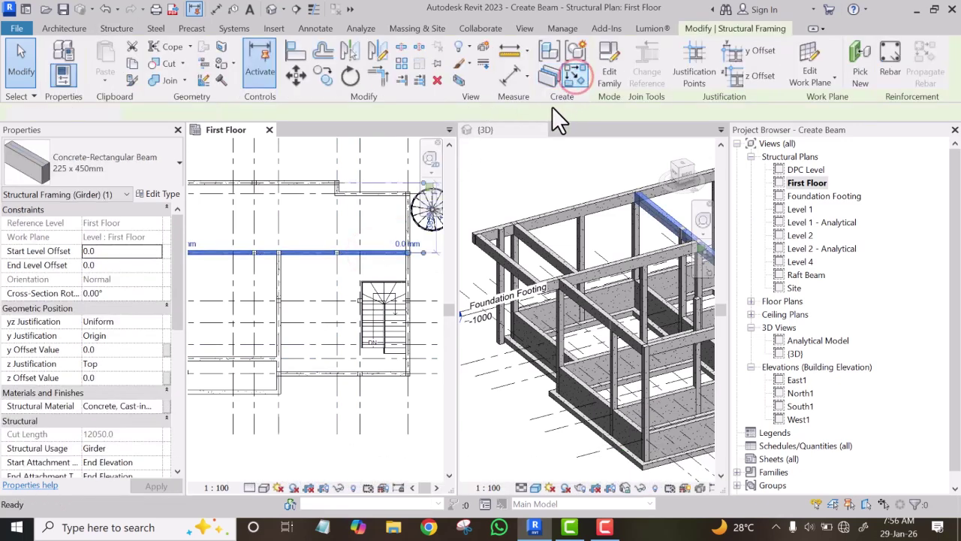
pyautogui.click(360, 376)
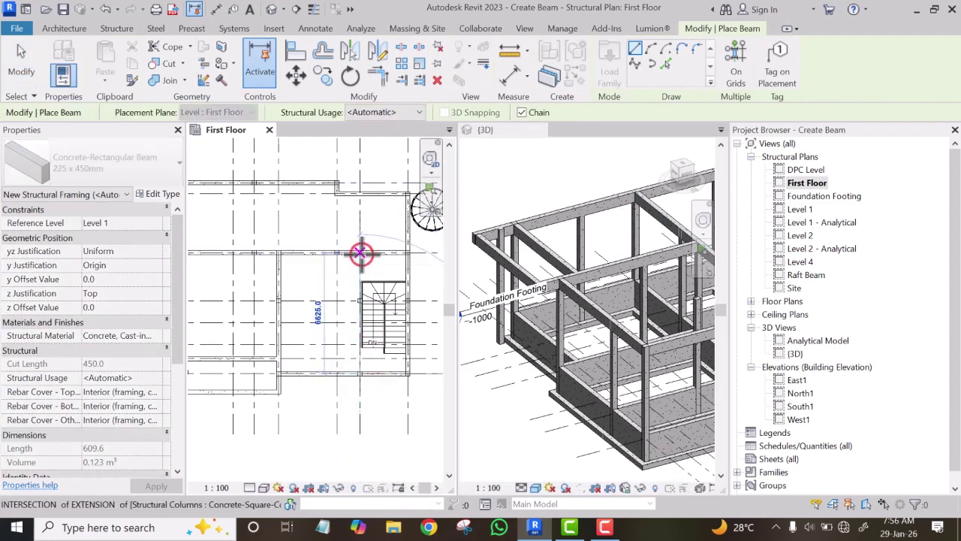
pyautogui.click(360, 252)
pyautogui.press('Escape')
pyautogui.press('Escape')
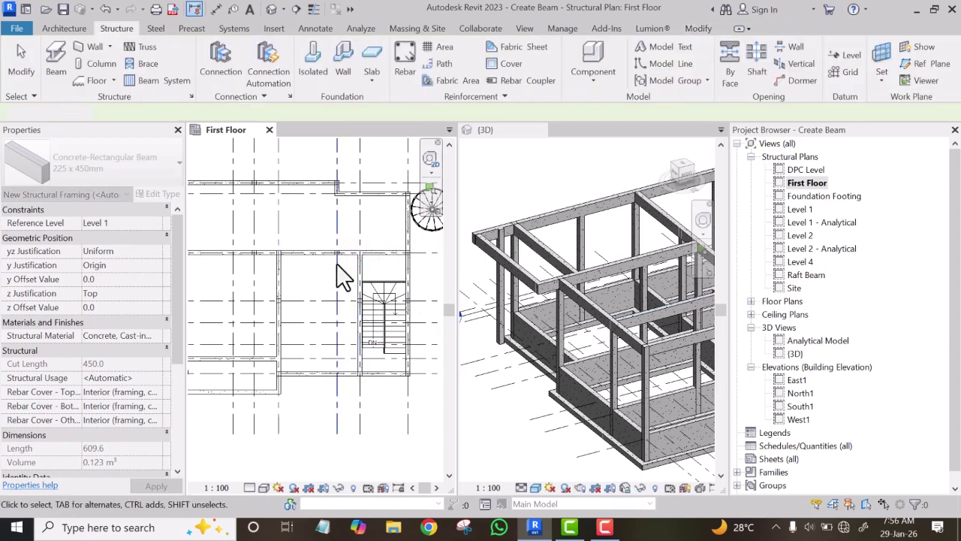
# Extend the short beam on grid E from grid 2 down to the beam on grid 3.
pyautogui.scroll(4, 338, 192)
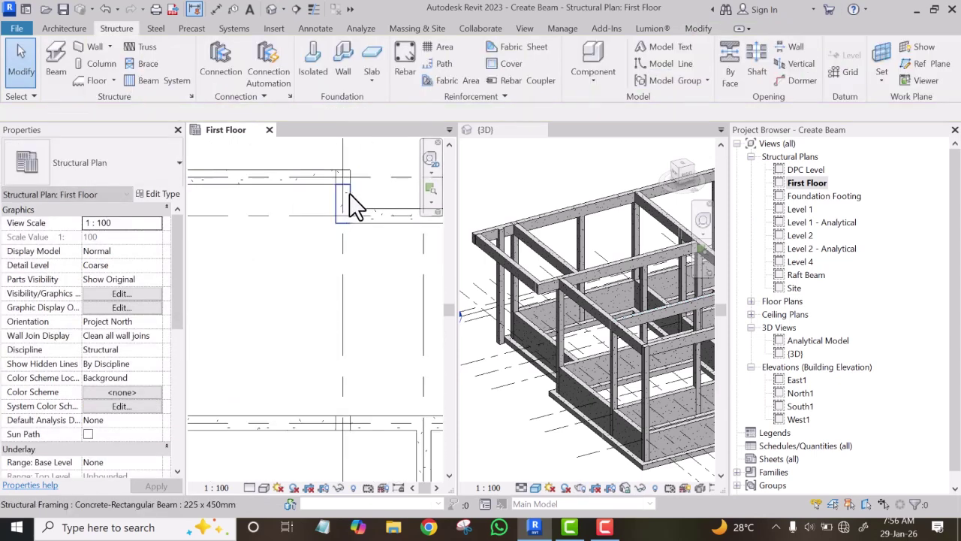
pyautogui.click(349, 193)
pyautogui.scroll(-2, 349, 199)
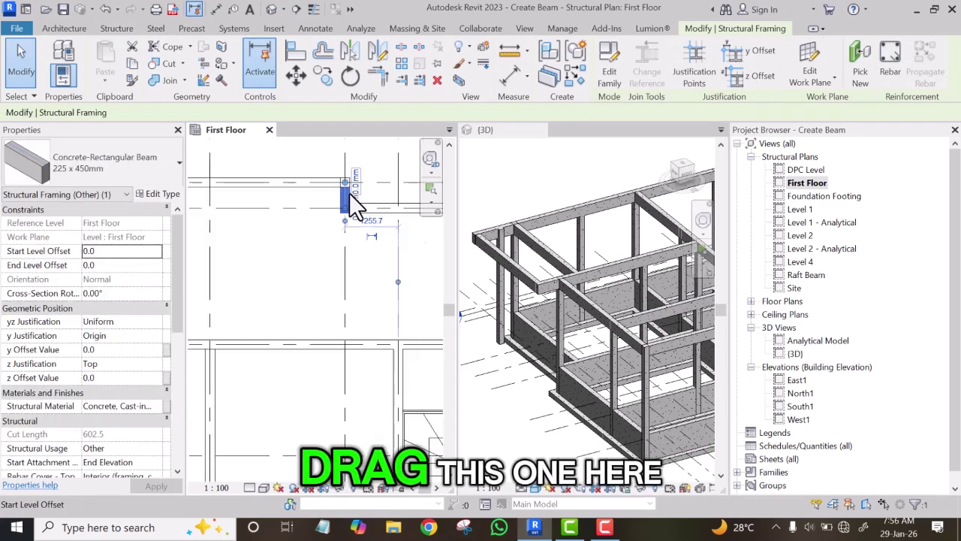
pyautogui.scroll(-1, 350, 197)
pyautogui.moveTo(345, 214); pyautogui.dragTo(333, 317)
pyautogui.scroll(2, 353, 206)
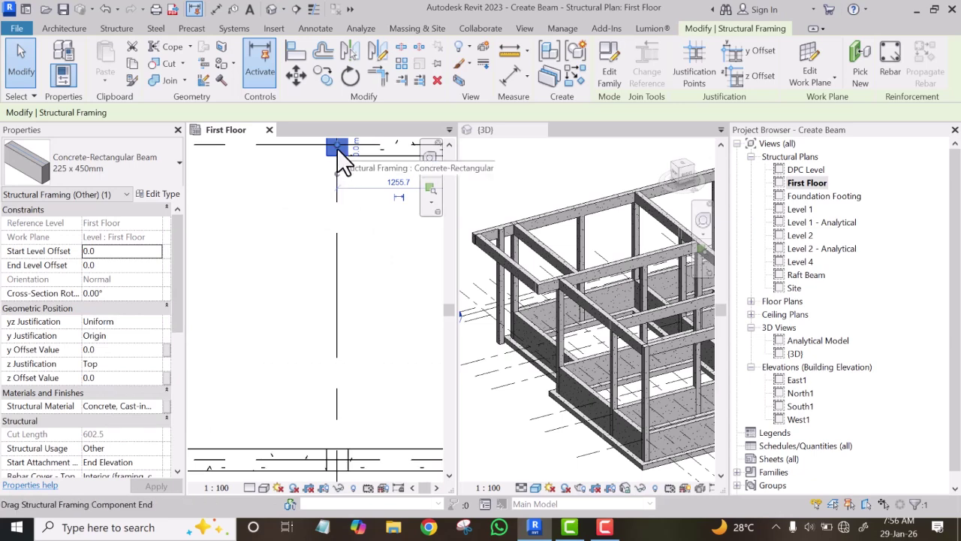
pyautogui.moveTo(336, 147); pyautogui.dragTo(337, 453)
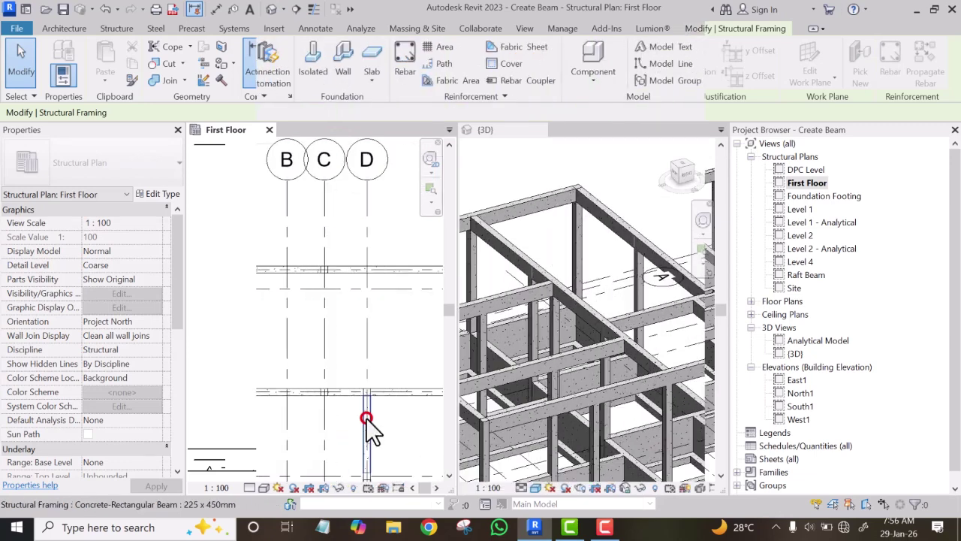
# Place a matching 225 x 450mm beam along grid C from the column on grid 3 to the column on grid 1, ending the chain.
pyautogui.click(366, 418)
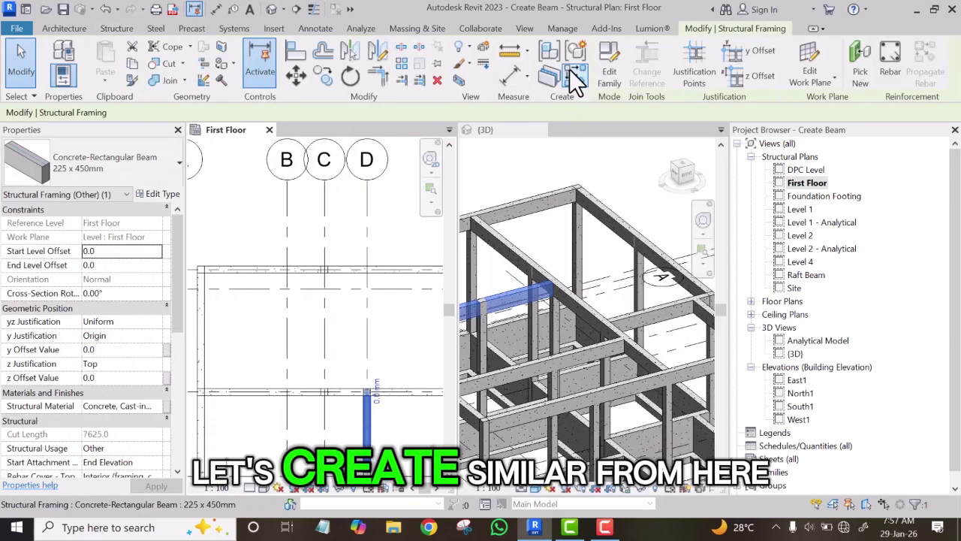
pyautogui.click(324, 393)
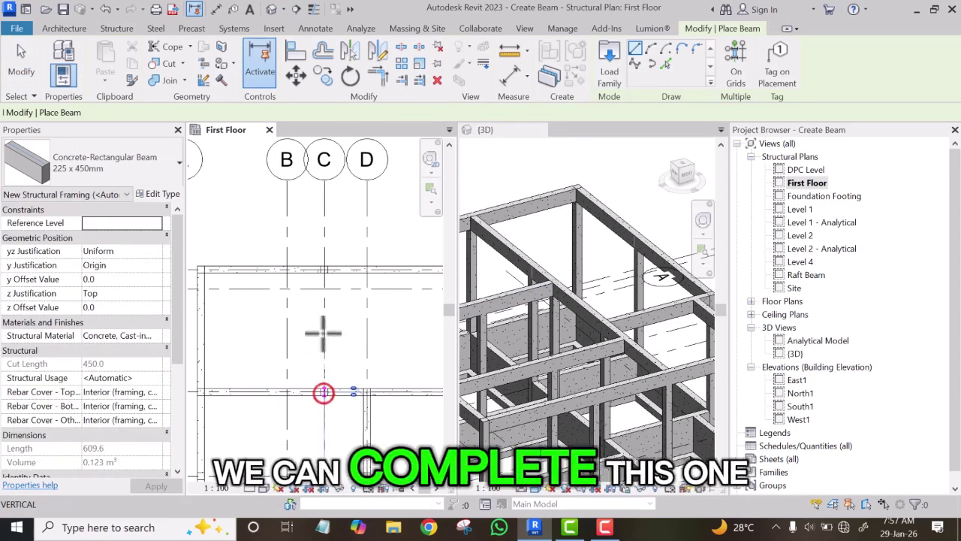
pyautogui.click(323, 271)
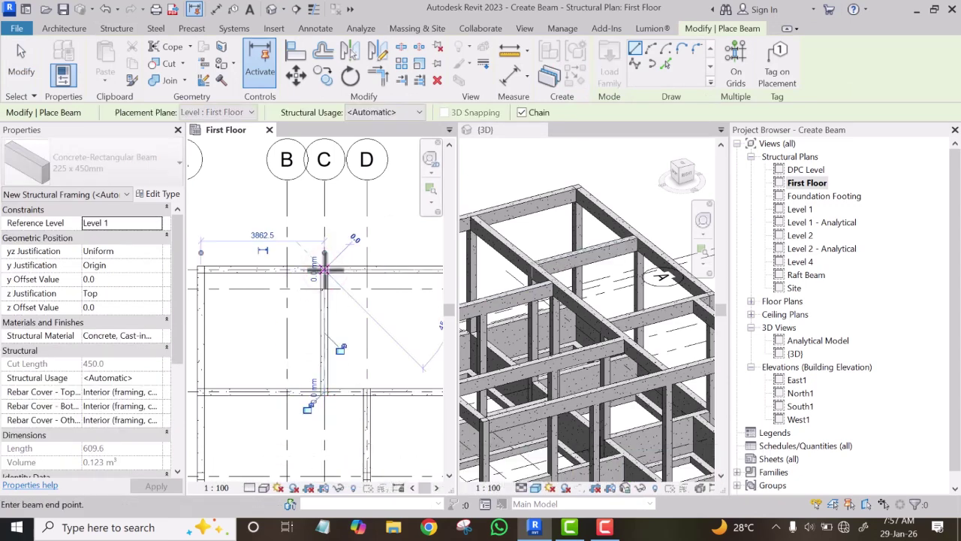
pyautogui.rightClick(359, 229)
pyautogui.click(389, 235)
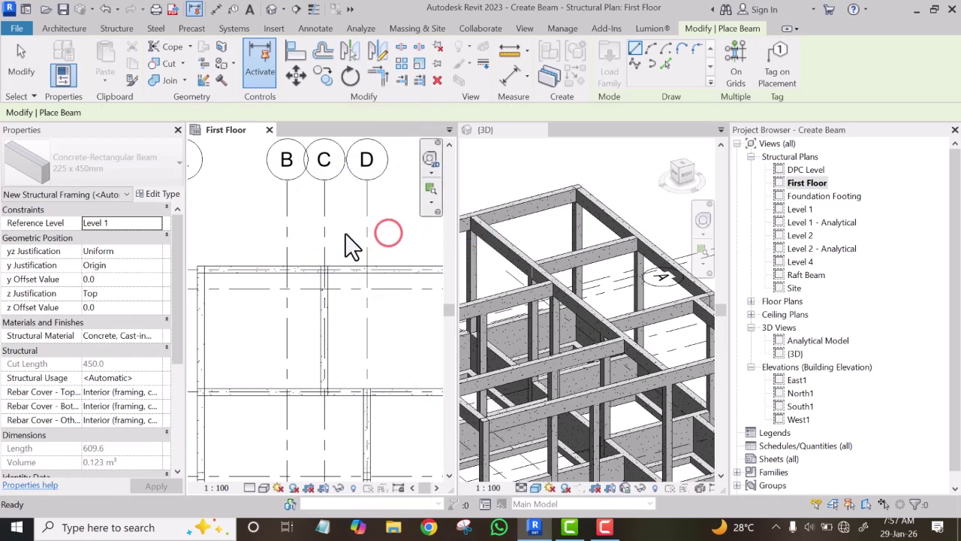
# Inspect the beam frame in 3D, end beam placement and switch from tiled to tabbed views with First Floor shown.
pyautogui.scroll(-6, 563, 248)
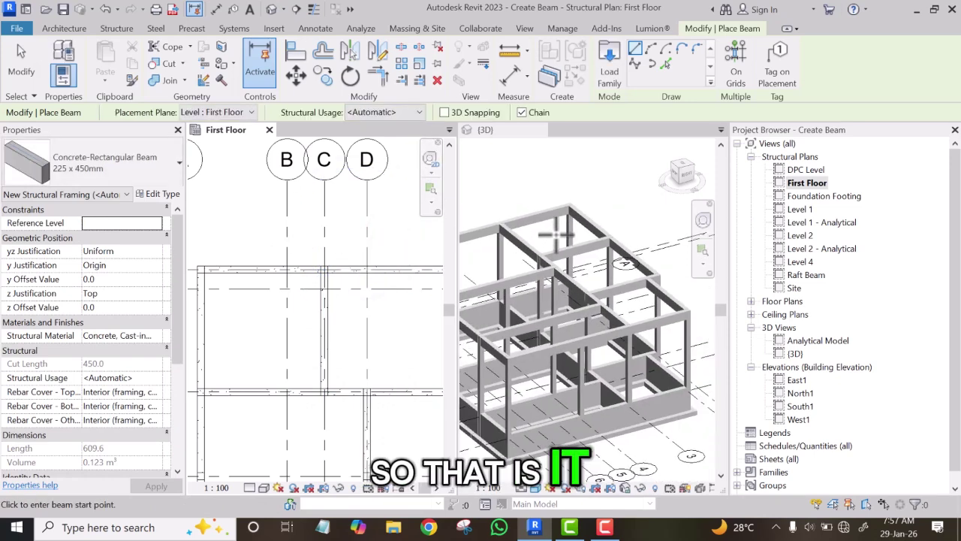
pyautogui.scroll(8, 579, 262)
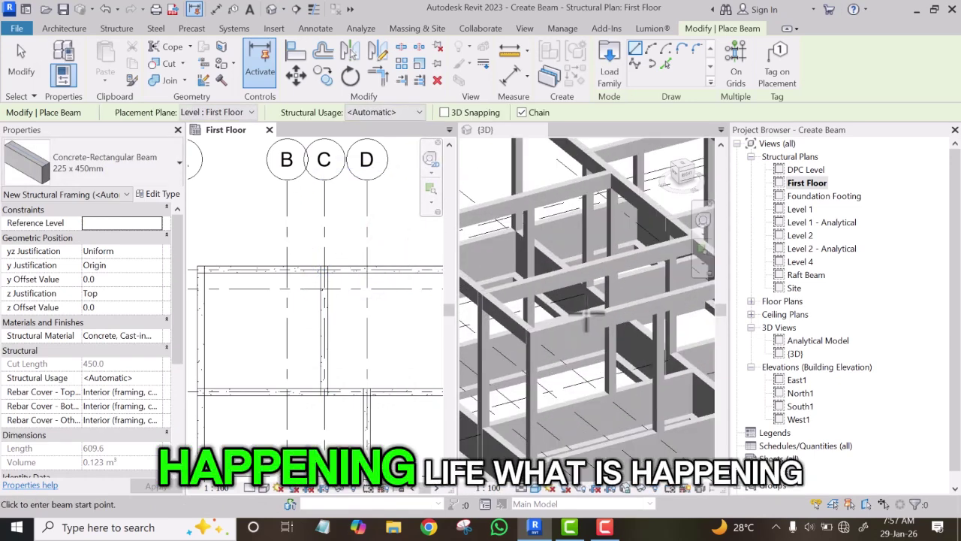
pyautogui.scroll(-4, 580, 300)
pyautogui.scroll(3, 601, 276)
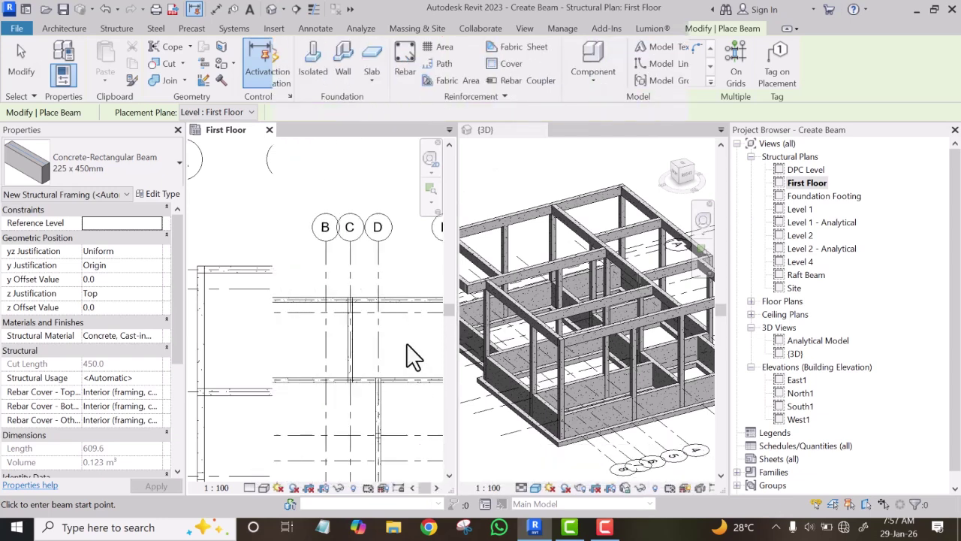
pyautogui.press('Escape')
pyautogui.press('Escape')
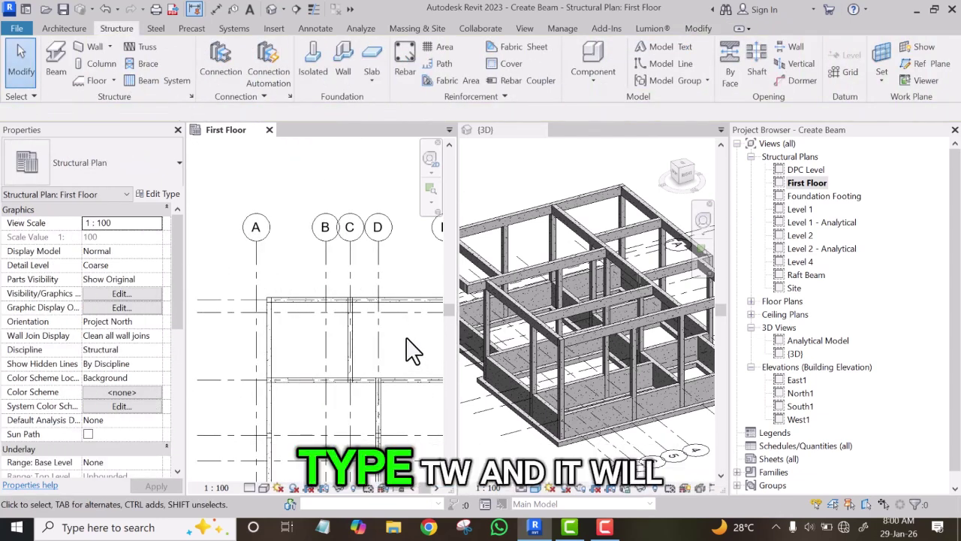
pyautogui.press('w')
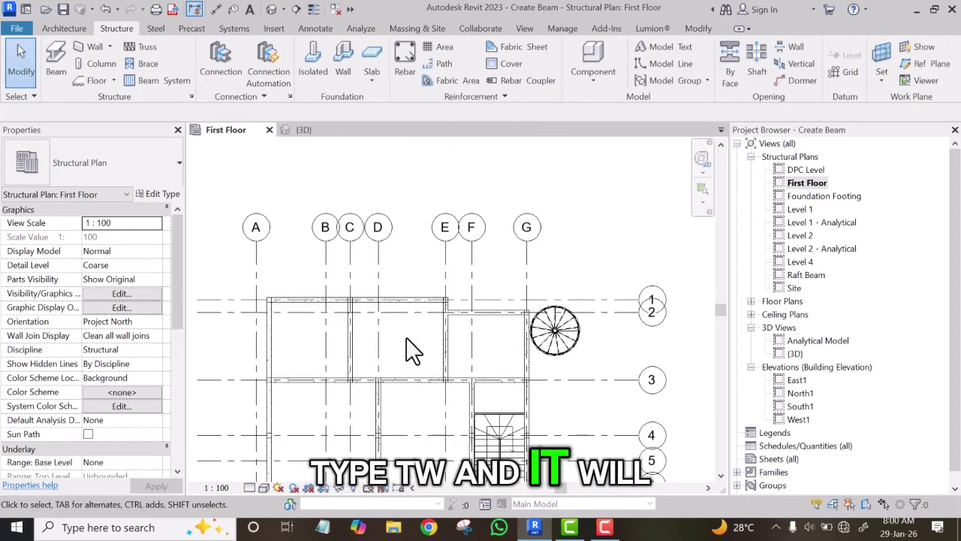
pyautogui.scroll(-3, 430, 206)
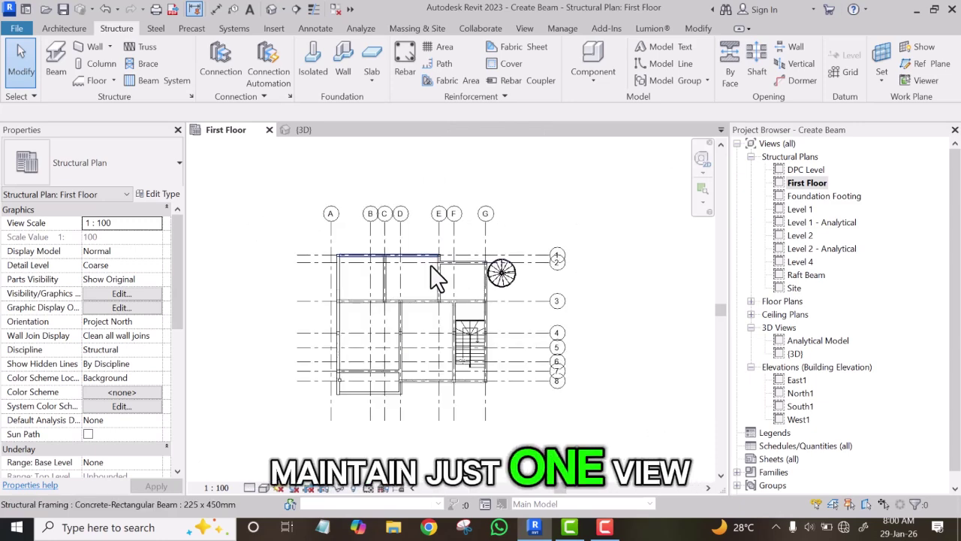